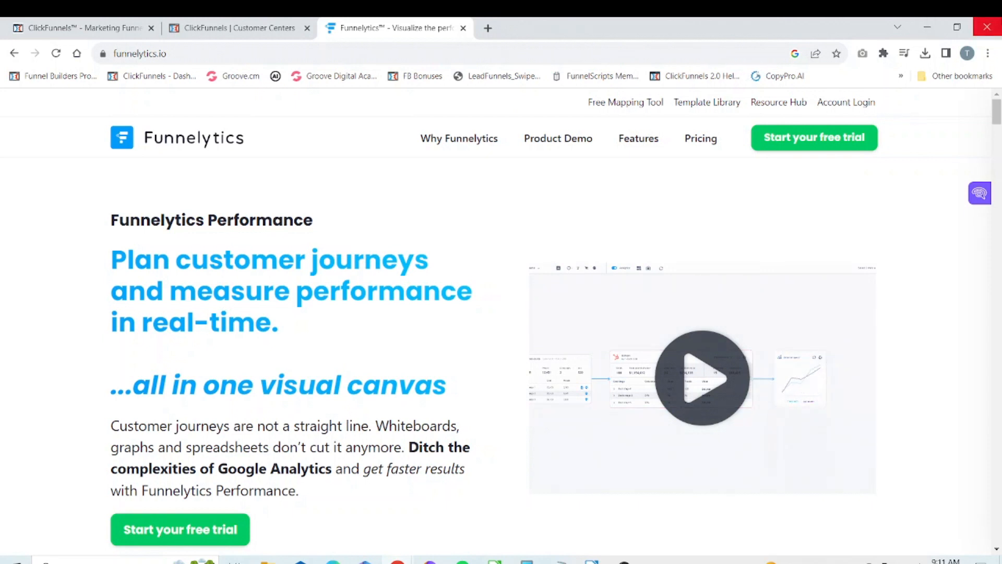
Go to the Funnelytics account dashboard and delete the existing Toolbar Demo canvas from the My Site 1 workspace.
{"action": "left_click", "coordinate": [845, 104]}
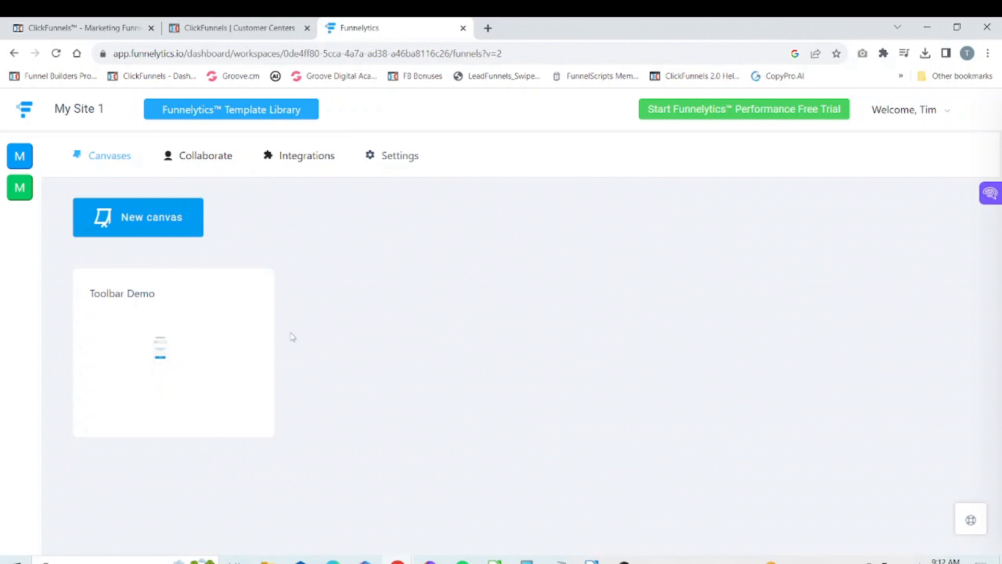
{"action": "mouse_move", "coordinate": [212, 336]}
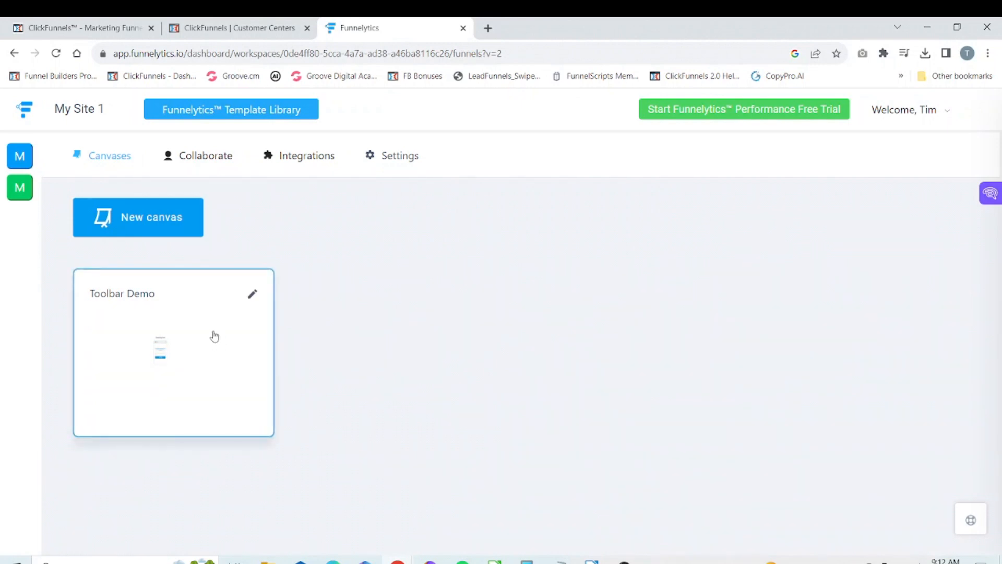
{"action": "left_click", "coordinate": [253, 297]}
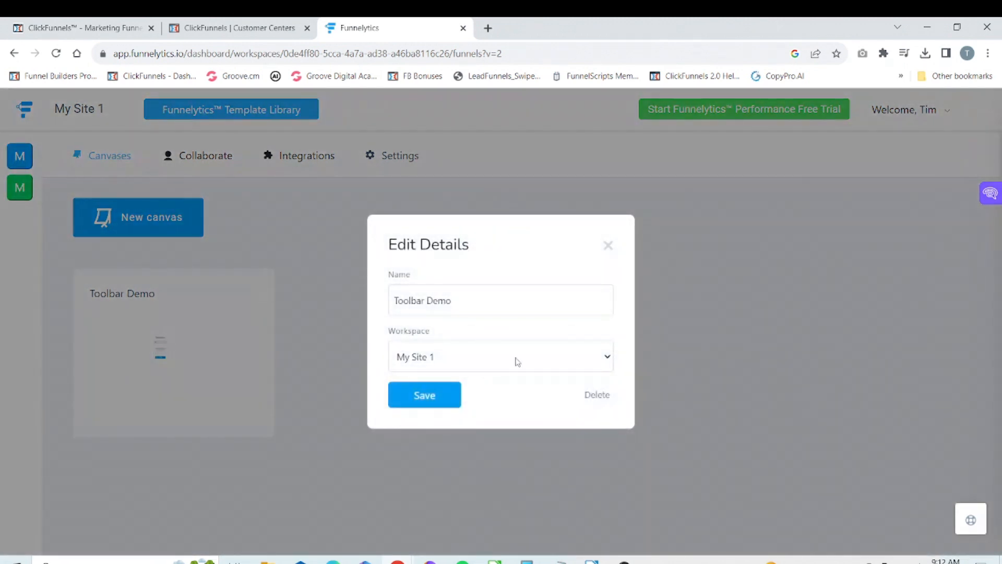
{"action": "left_click", "coordinate": [592, 397]}
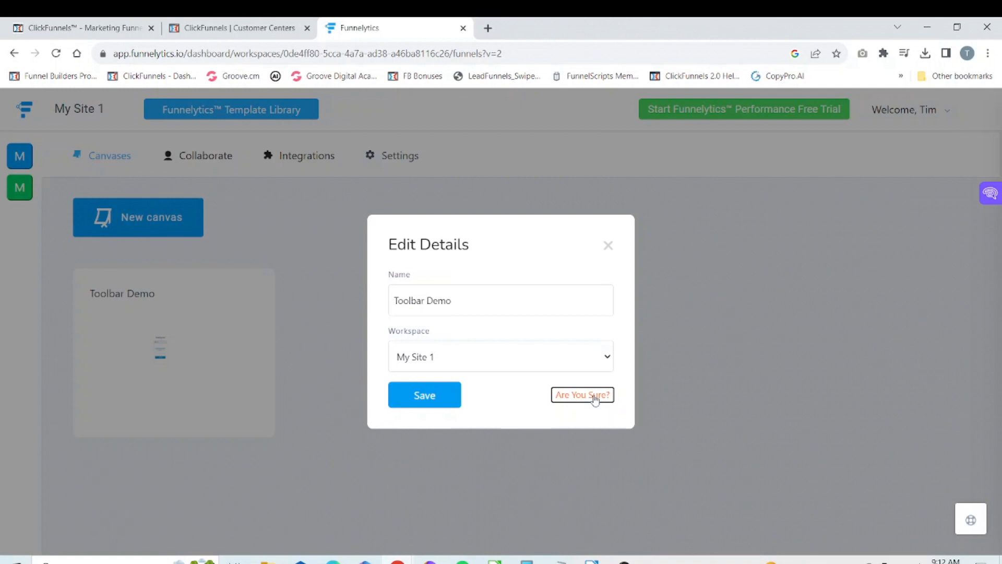
{"action": "left_click", "coordinate": [595, 397]}
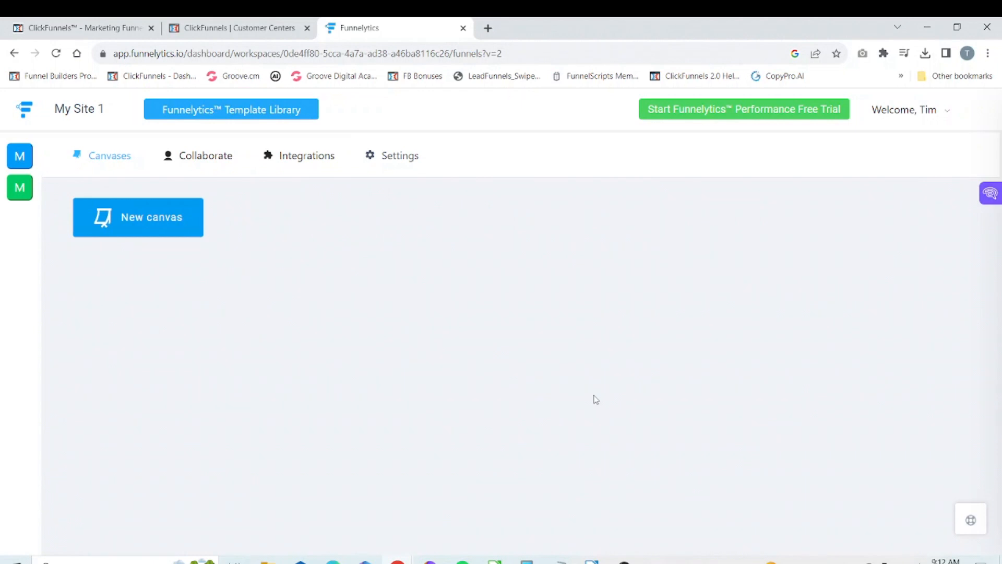
Create a new canvas named "Toolbar Demo 2" in the My Site 1 workspace.
{"action": "left_click", "coordinate": [143, 221]}
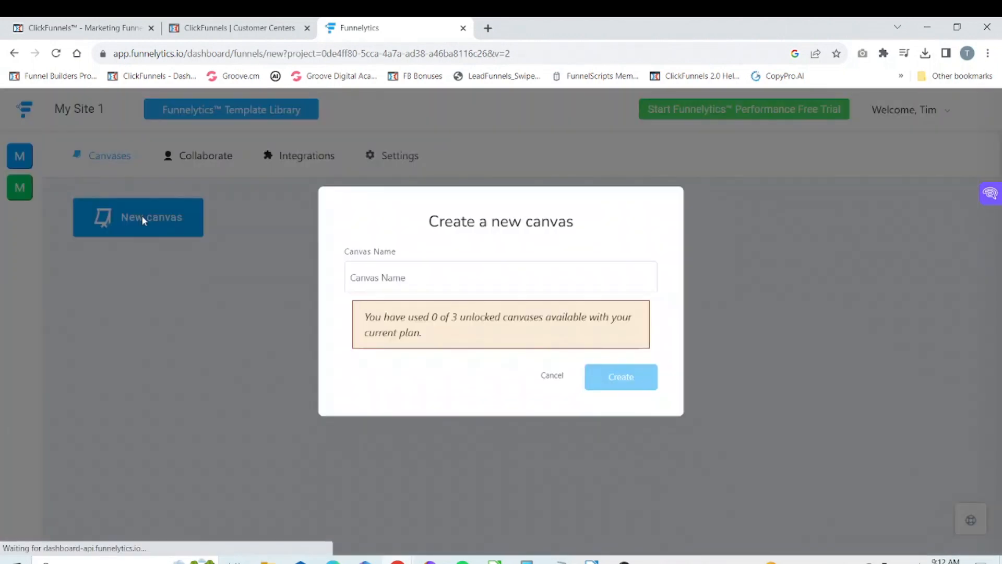
{"action": "left_click", "coordinate": [405, 275]}
{"action": "type", "text": "Toolbar Demo"}
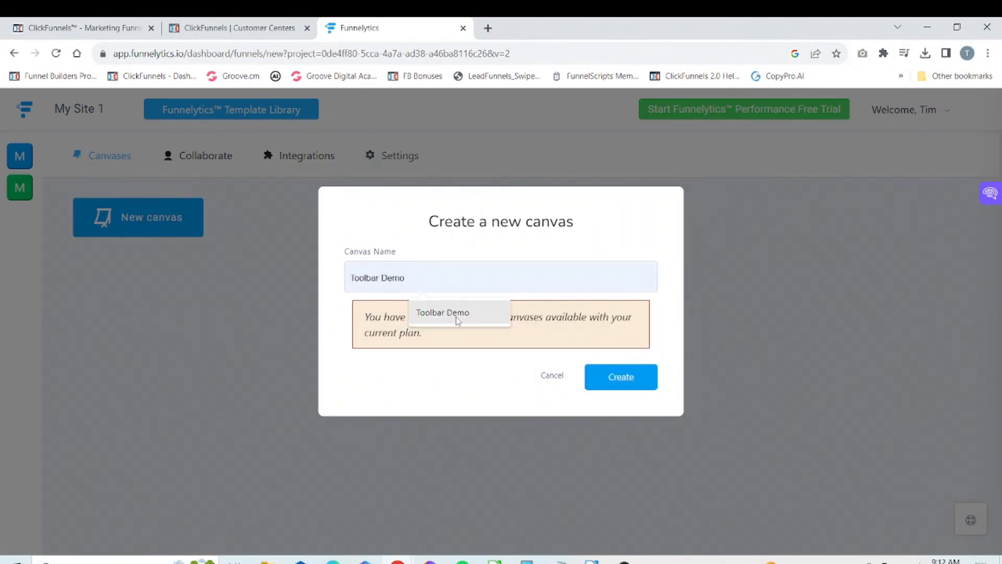
{"action": "left_click", "coordinate": [459, 313]}
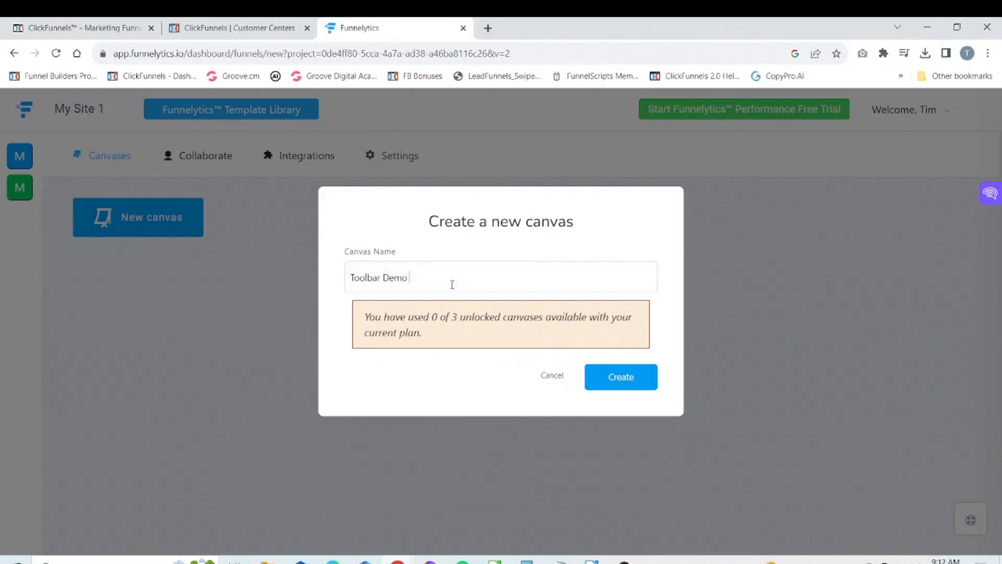
{"action": "type", "text": "2"}
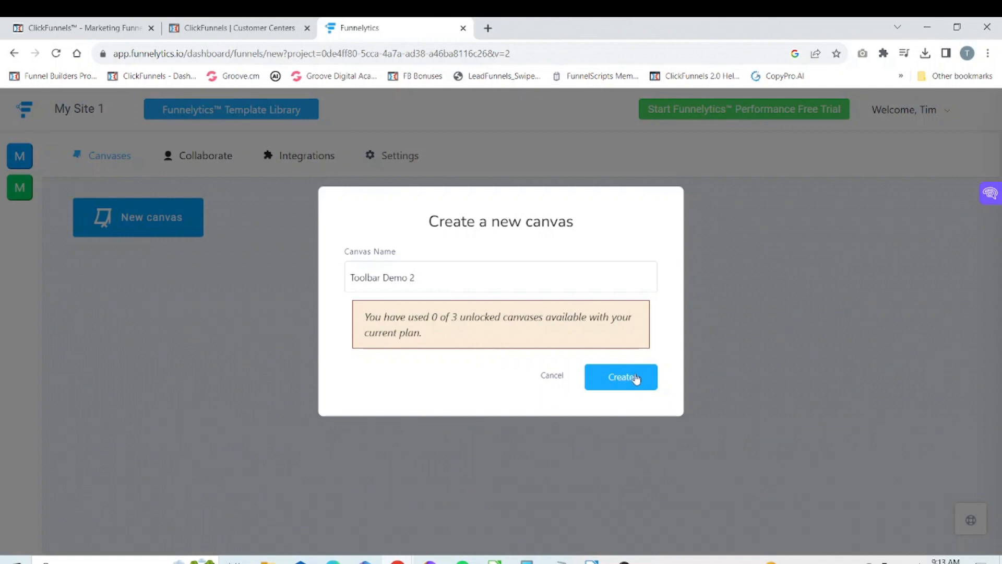
{"action": "left_click", "coordinate": [636, 379]}
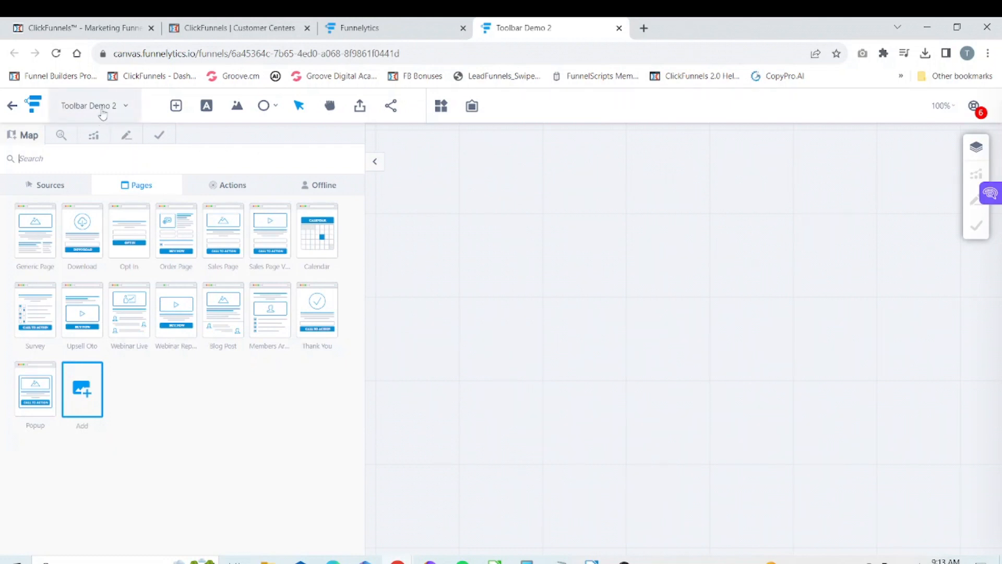
View the version history of the Toolbar Demo 2 canvas, close it and collapse the element library.
{"action": "left_click", "coordinate": [126, 110]}
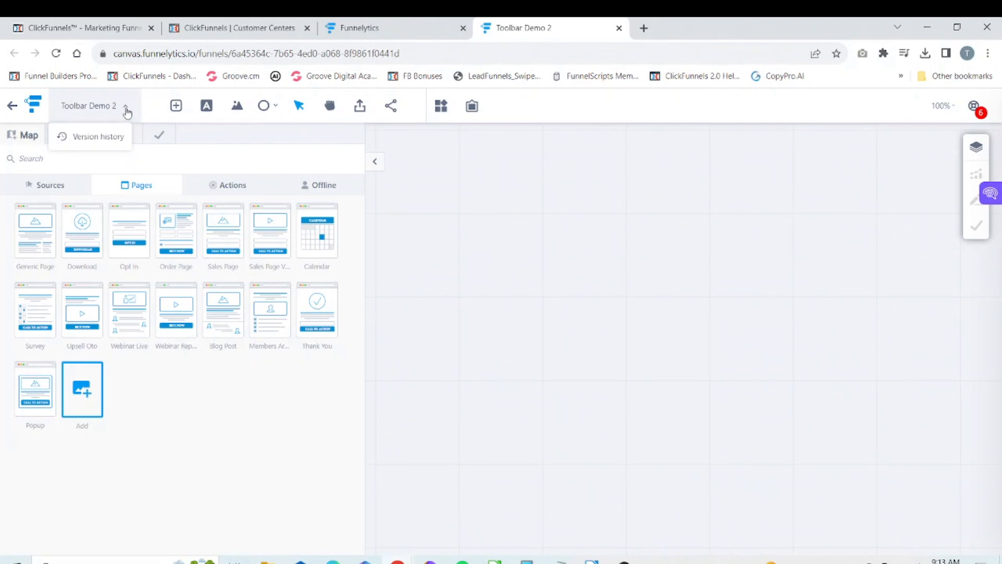
{"action": "left_click", "coordinate": [114, 136]}
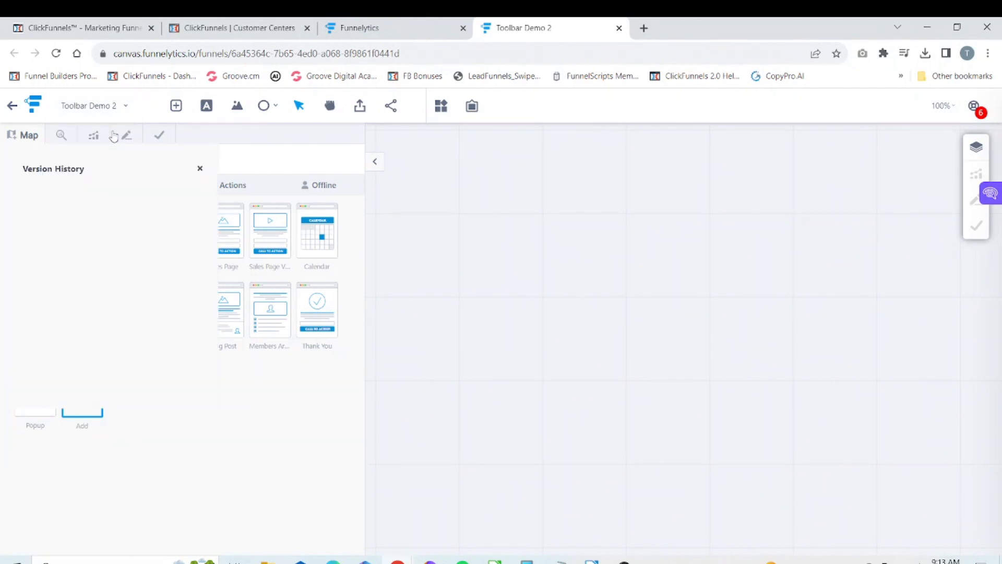
{"action": "left_click", "coordinate": [200, 170]}
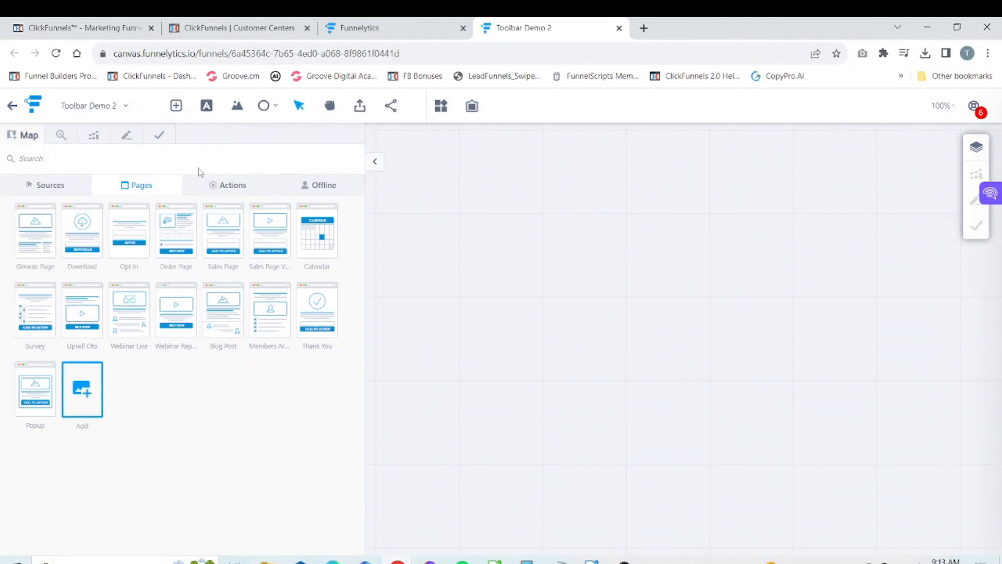
{"action": "left_click", "coordinate": [376, 163]}
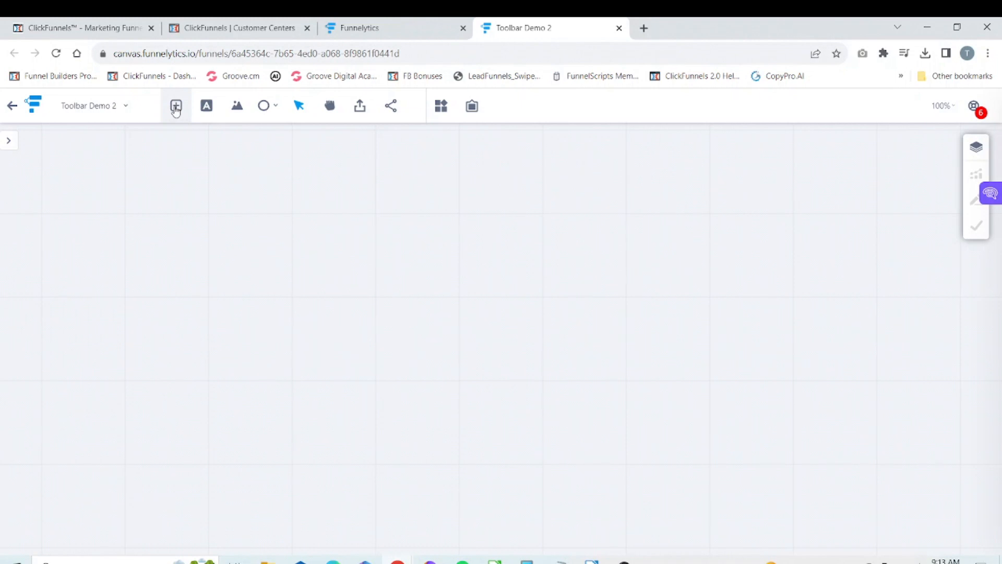
Reopen the element library and look through its Sources, Pages, Actions and Offline elements.
{"action": "left_click", "coordinate": [176, 106]}
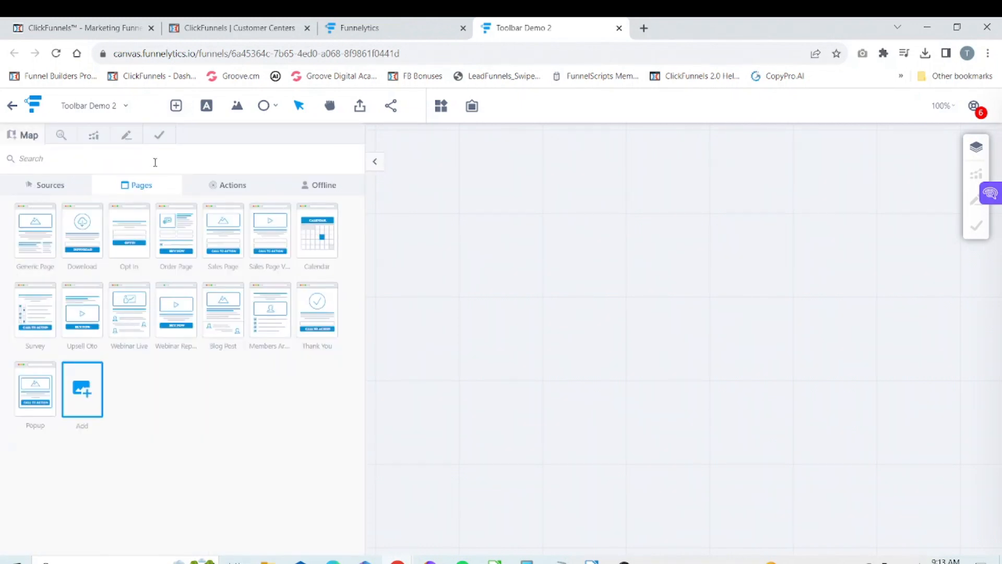
{"action": "left_click", "coordinate": [53, 188]}
{"action": "left_click", "coordinate": [138, 192]}
{"action": "left_click", "coordinate": [233, 191]}
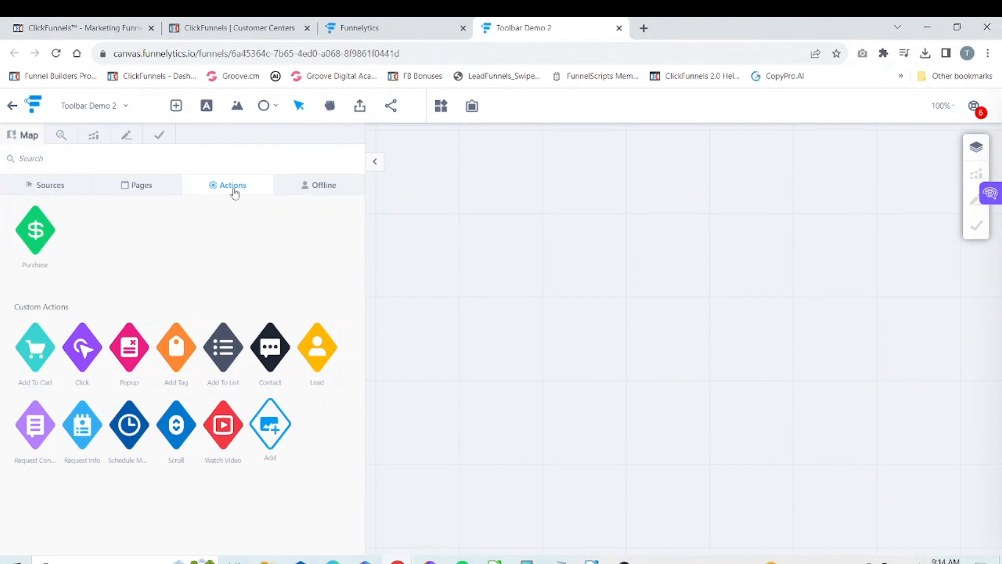
{"action": "left_click", "coordinate": [309, 189]}
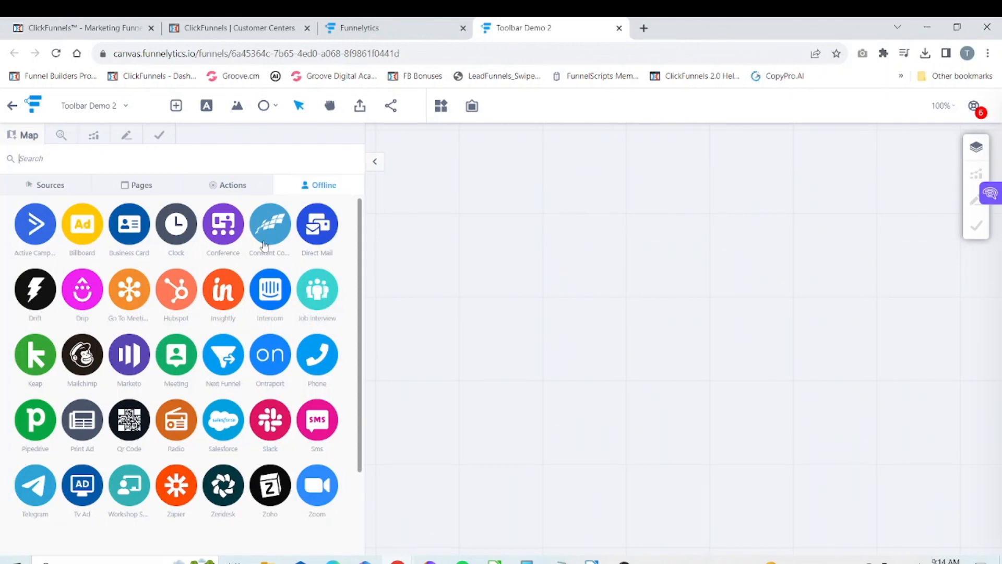
Add a Generic Page element to the canvas, collapse the element library and move the page to the middle of the canvas.
{"action": "left_click", "coordinate": [135, 187]}
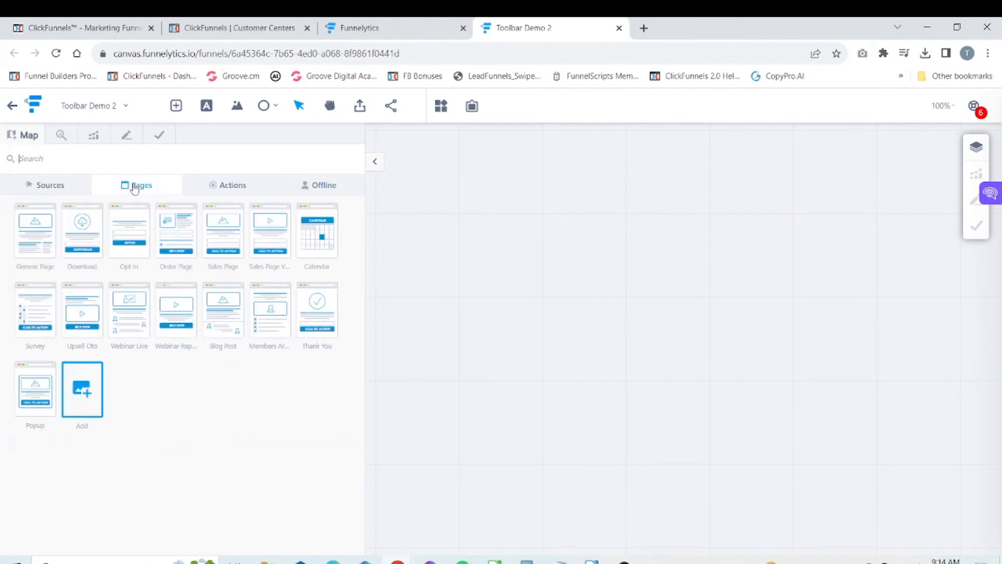
{"action": "left_click", "coordinate": [43, 238]}
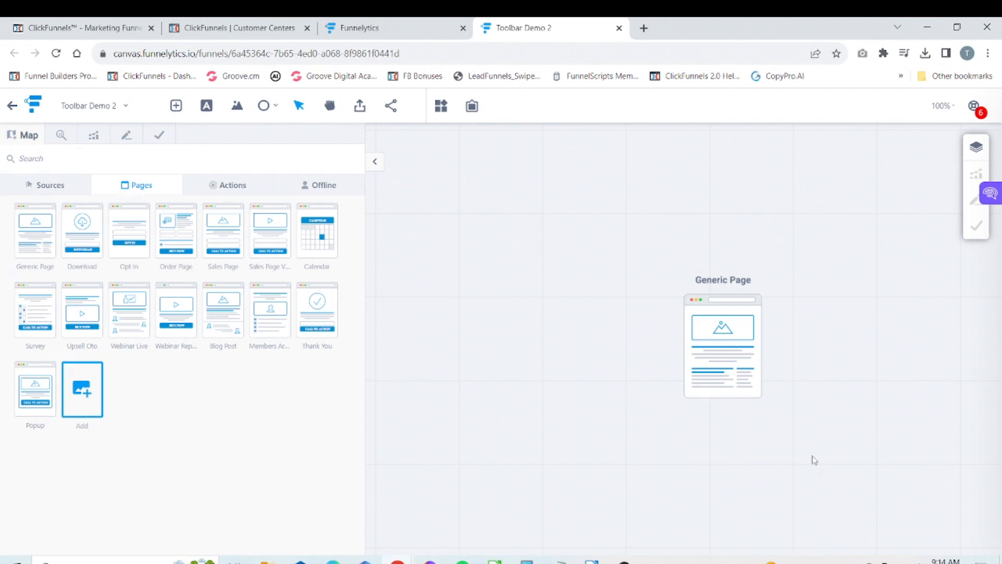
{"action": "left_click_drag", "start_coordinate": [718, 354], "coordinate": [598, 367]}
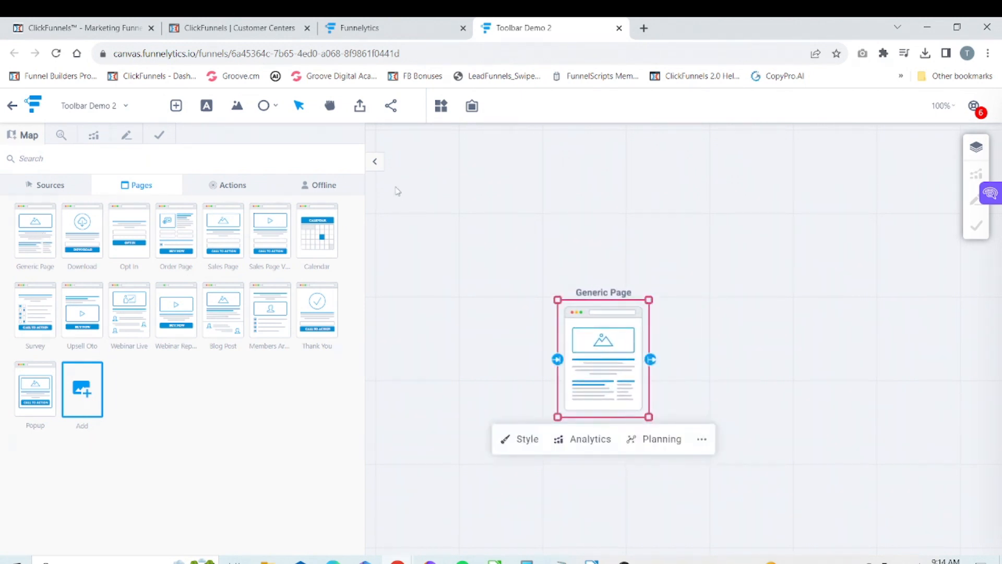
{"action": "left_click", "coordinate": [659, 252]}
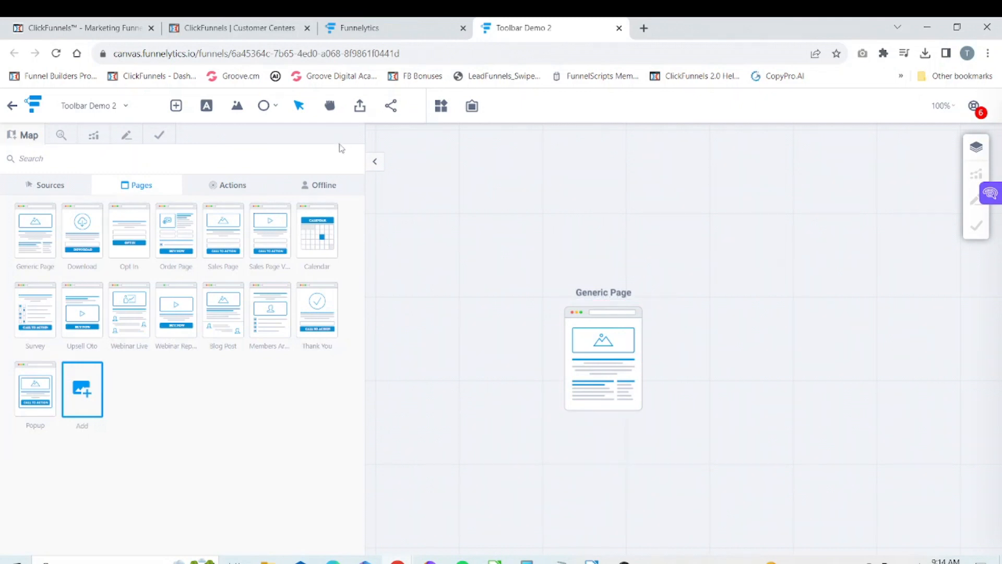
{"action": "left_click", "coordinate": [374, 165]}
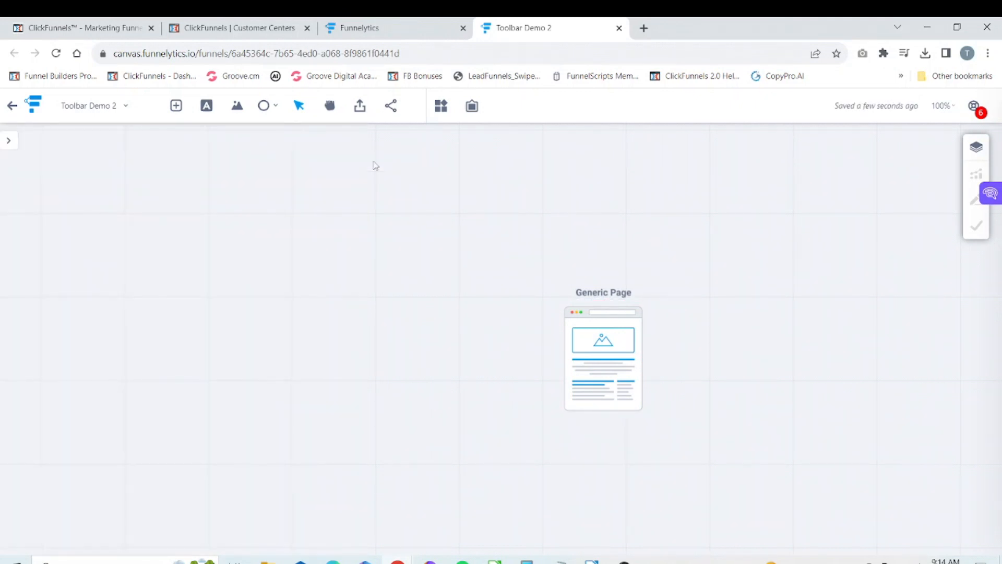
{"action": "left_click_drag", "start_coordinate": [609, 346], "coordinate": [508, 353]}
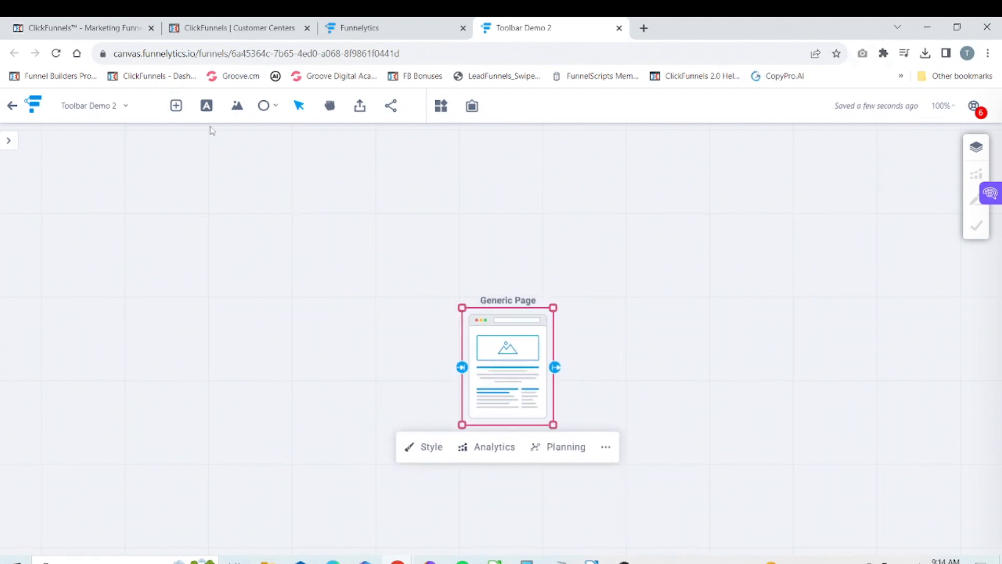
Add a text element reading "Notes" above and to the right of the Generic Page.
{"action": "left_click", "coordinate": [206, 106]}
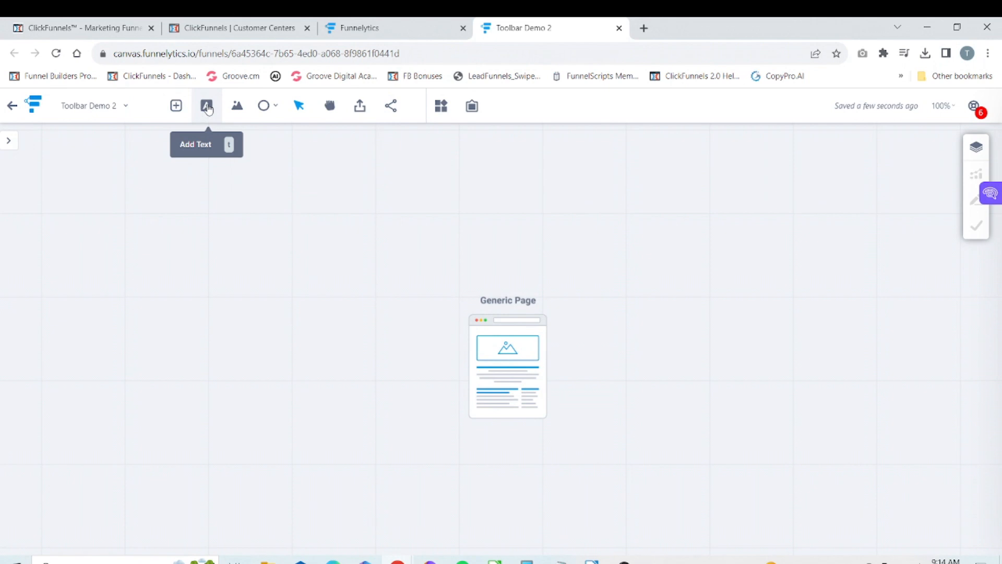
{"action": "left_click", "coordinate": [207, 107]}
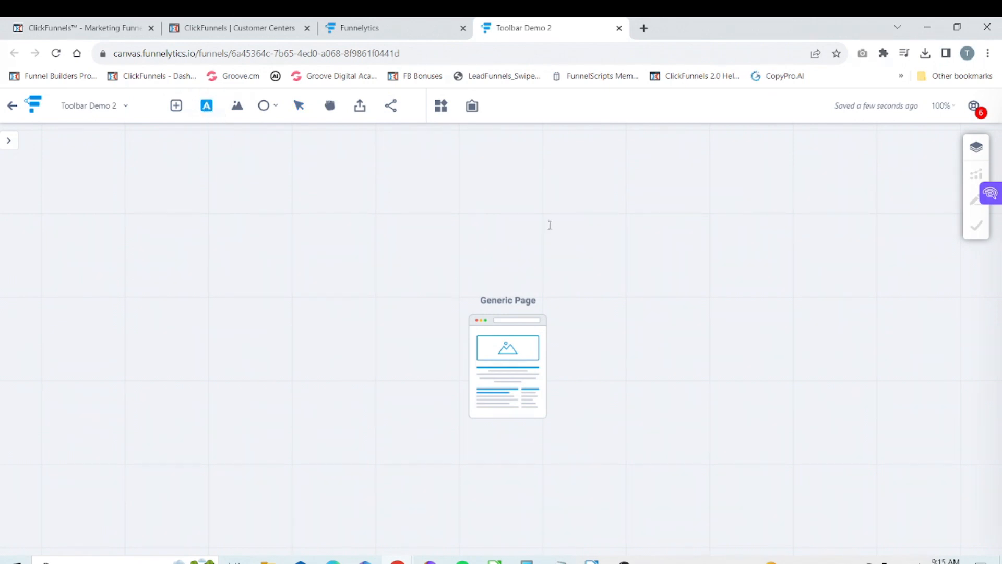
{"action": "left_click", "coordinate": [646, 205]}
{"action": "type", "text": "Notes"}
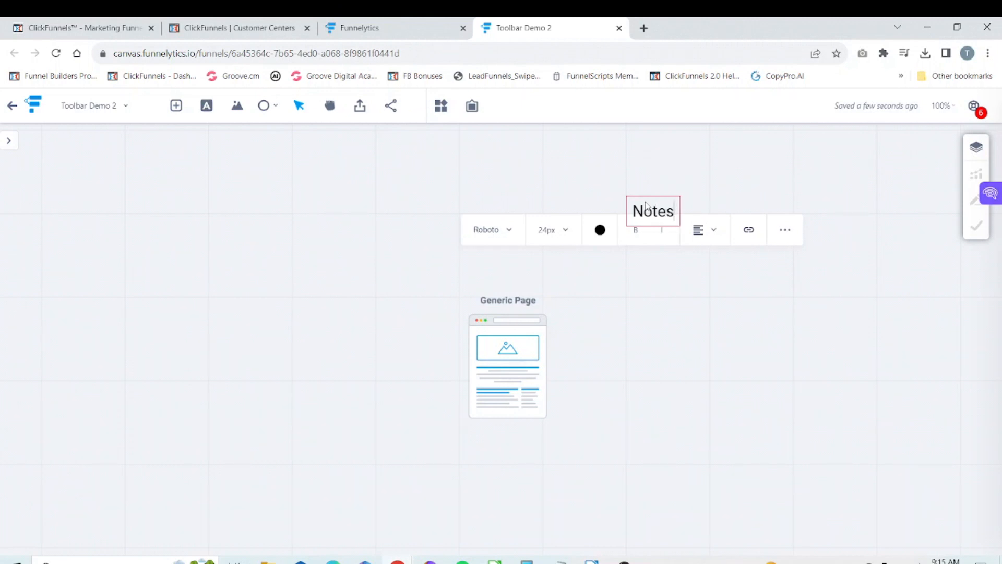
Format the "Notes" text in the Lobster Two font at 48px in red.
{"action": "left_click", "coordinate": [510, 240]}
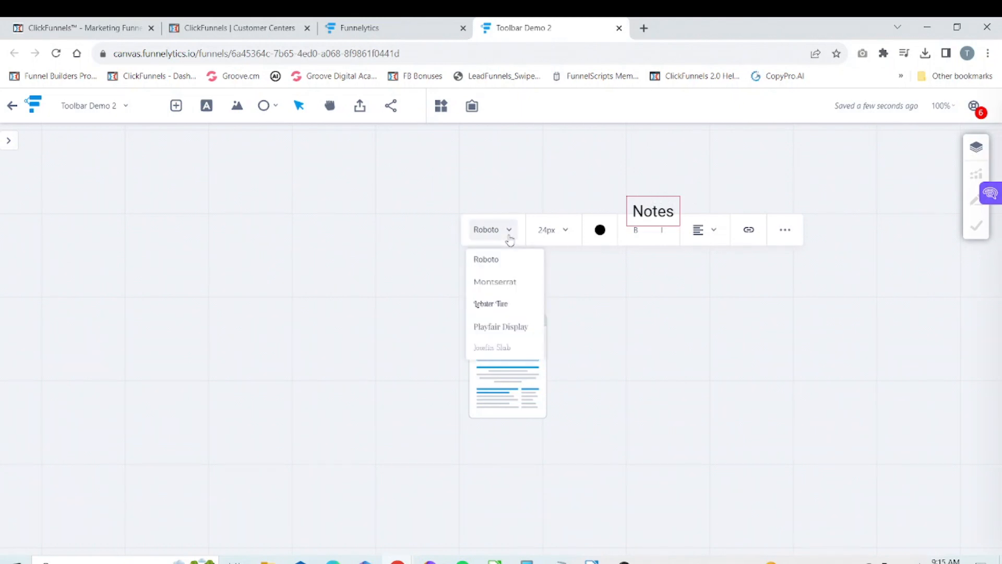
{"action": "left_click", "coordinate": [497, 308]}
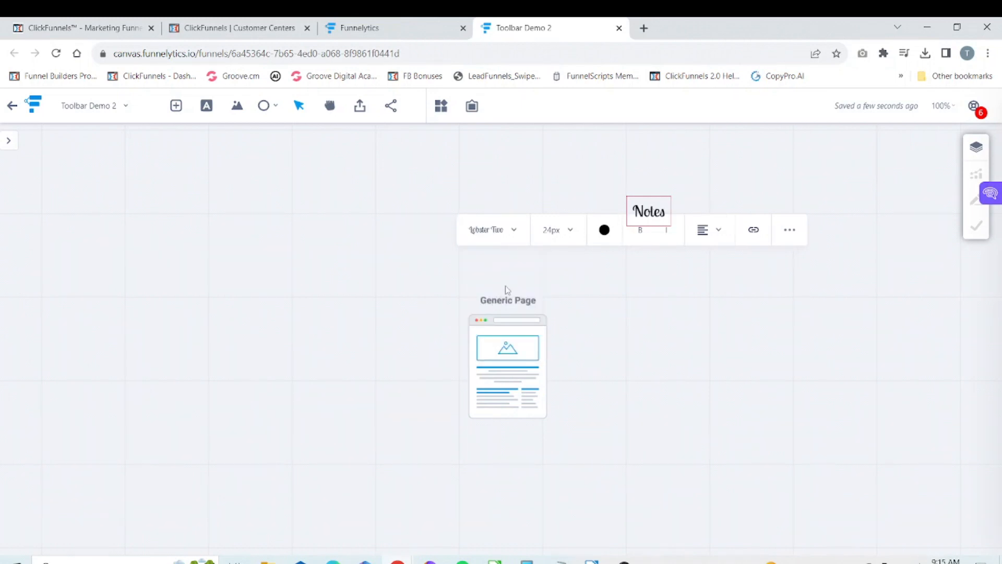
{"action": "left_click", "coordinate": [565, 238]}
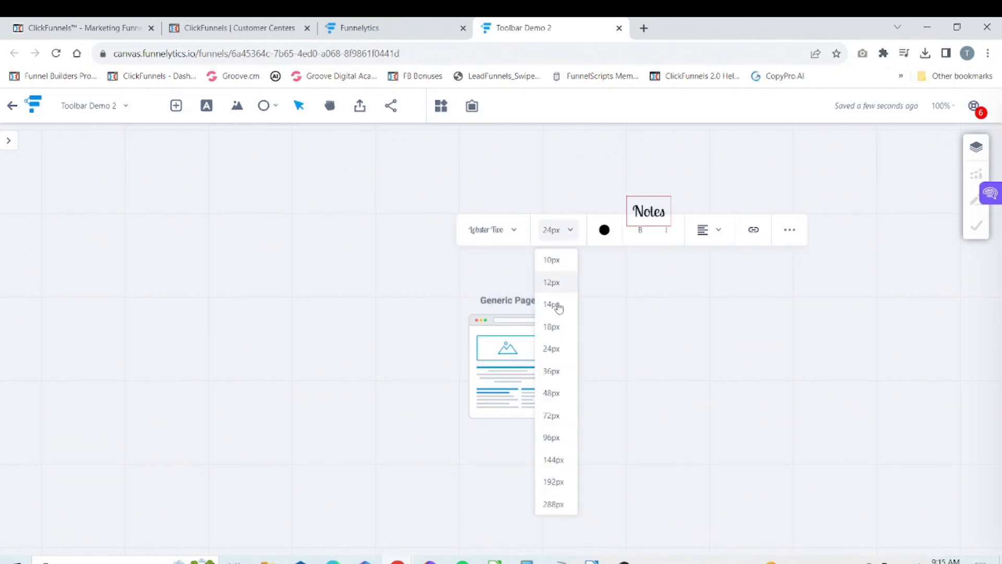
{"action": "left_click", "coordinate": [554, 395]}
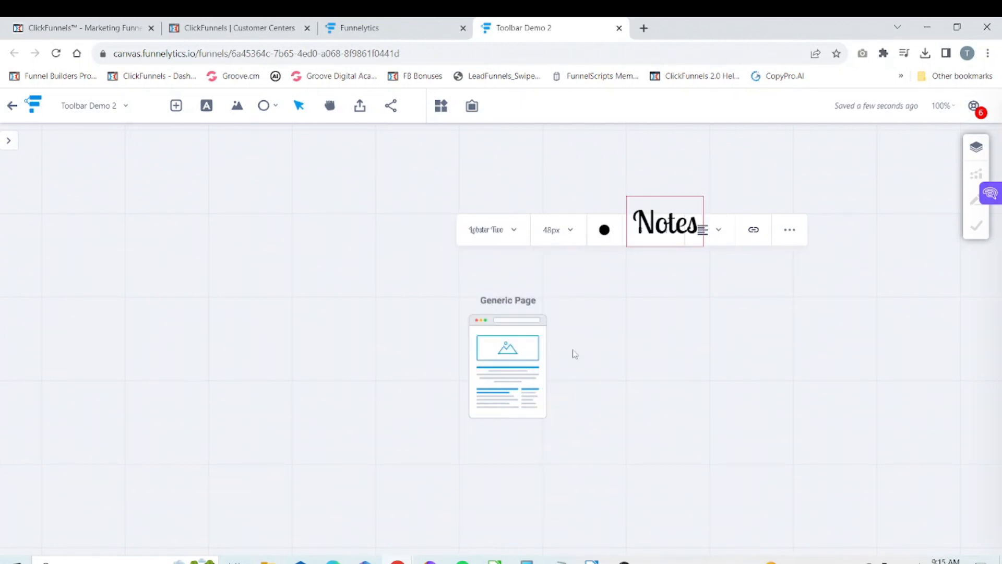
{"action": "left_click", "coordinate": [606, 238]}
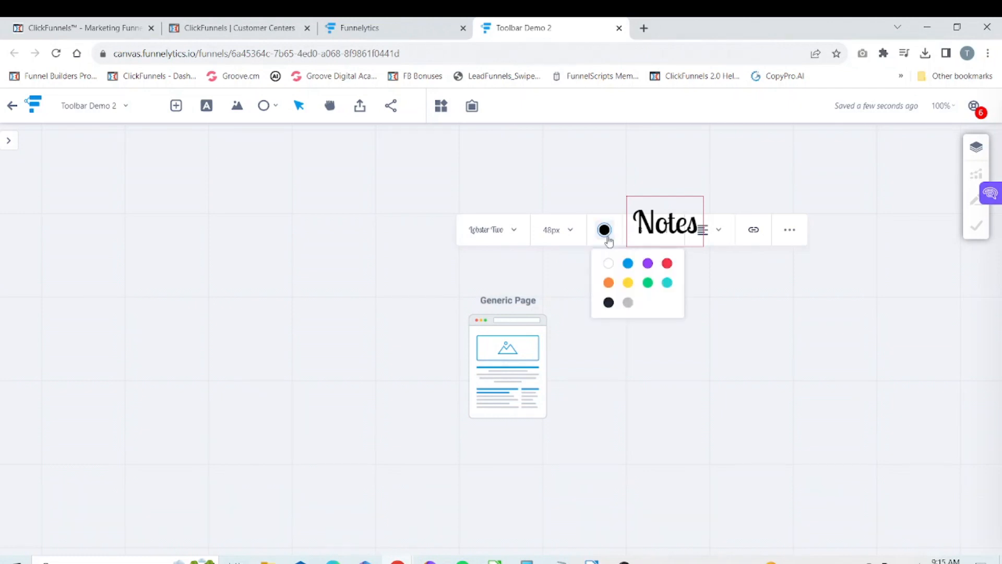
{"action": "left_click", "coordinate": [667, 263]}
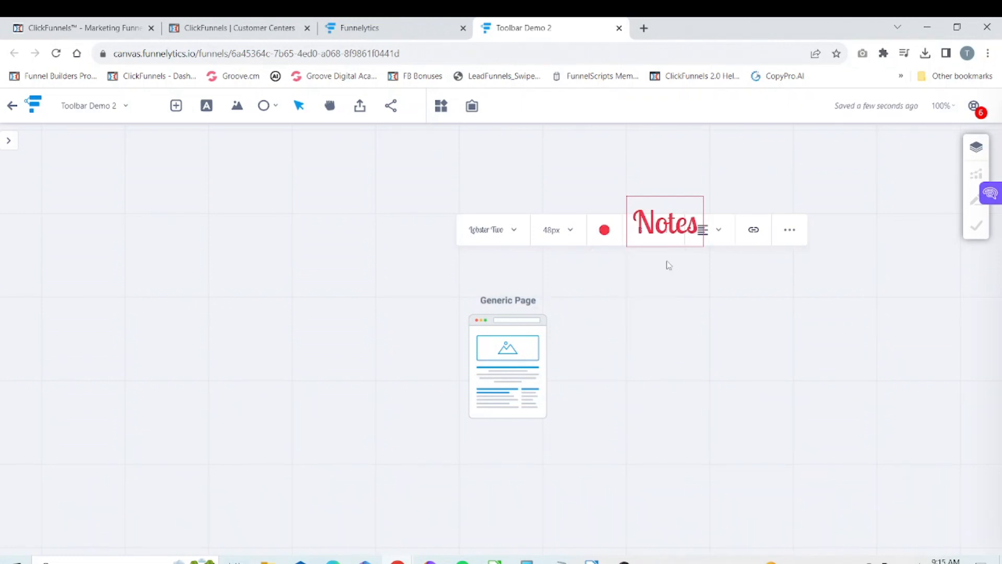
Center-align the "Notes" text, then open its link URL field and close it without entering a link.
{"action": "left_click", "coordinate": [718, 231]}
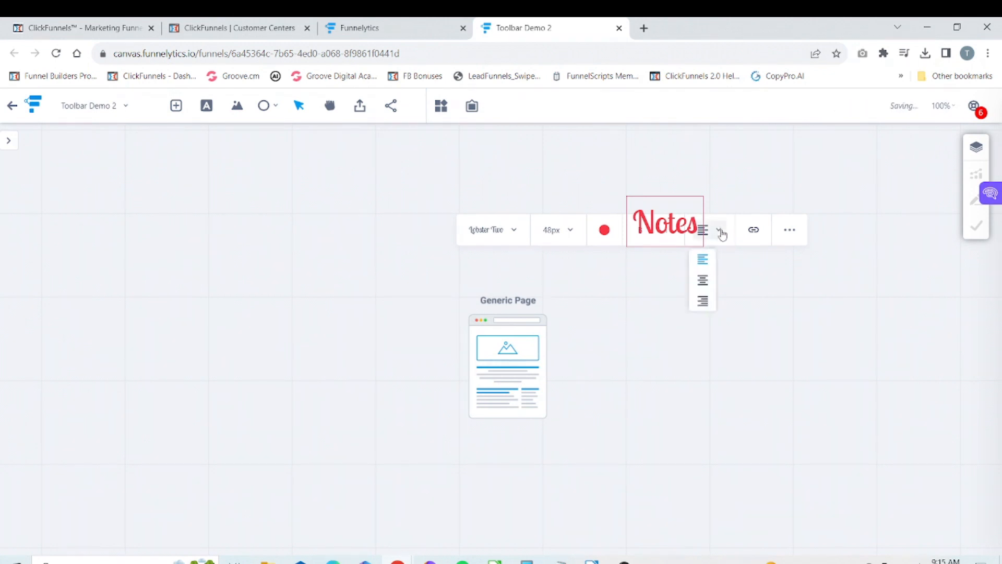
{"action": "left_click", "coordinate": [701, 281]}
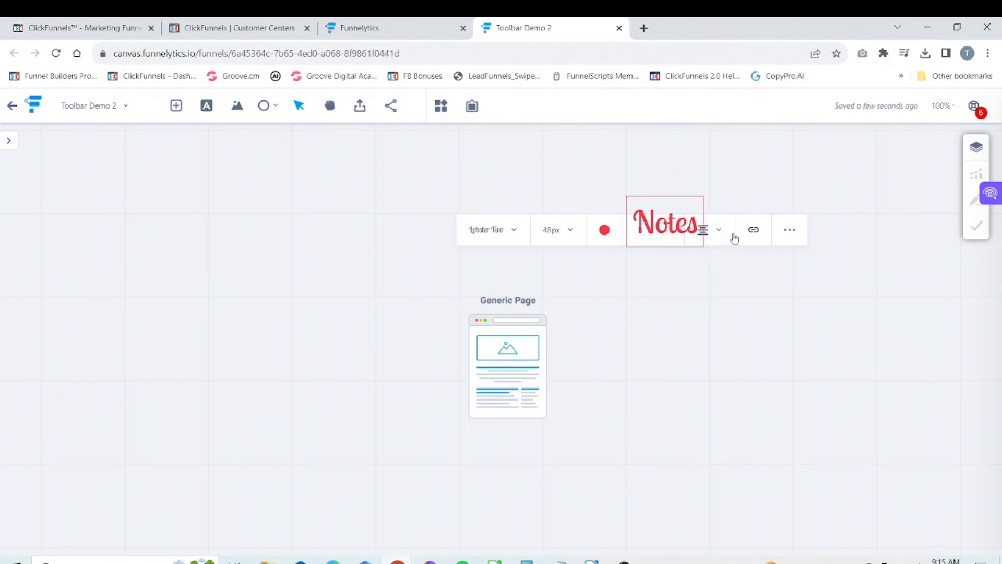
{"action": "left_click", "coordinate": [754, 232]}
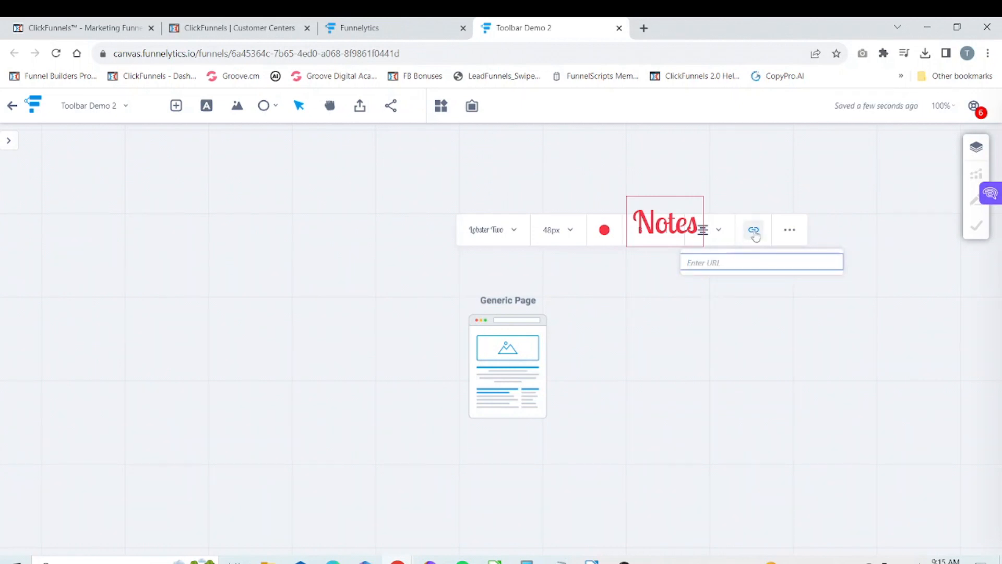
{"action": "left_click", "coordinate": [737, 231]}
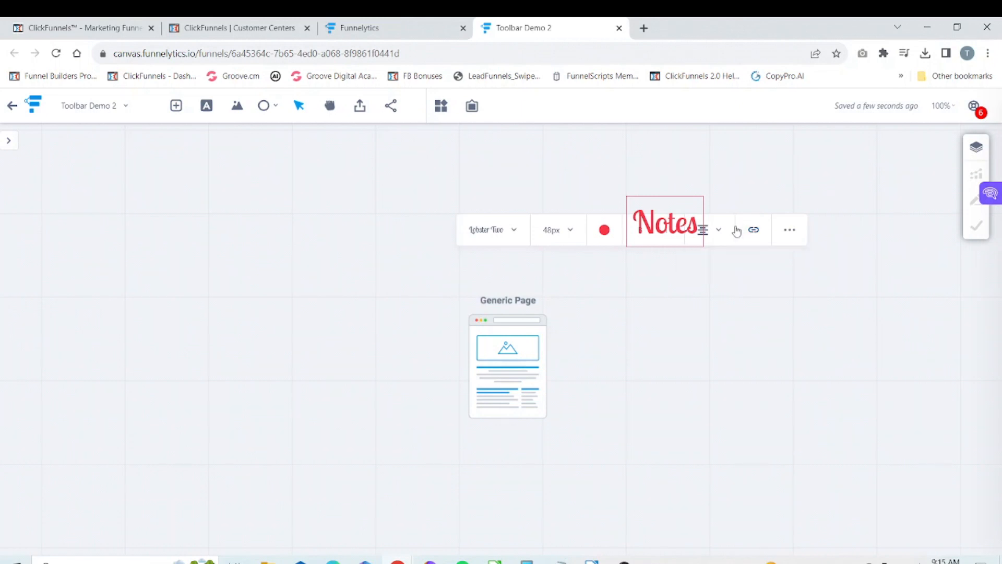
Delete the "Notes" text element from the canvas and clear the selection.
{"action": "left_click", "coordinate": [790, 231]}
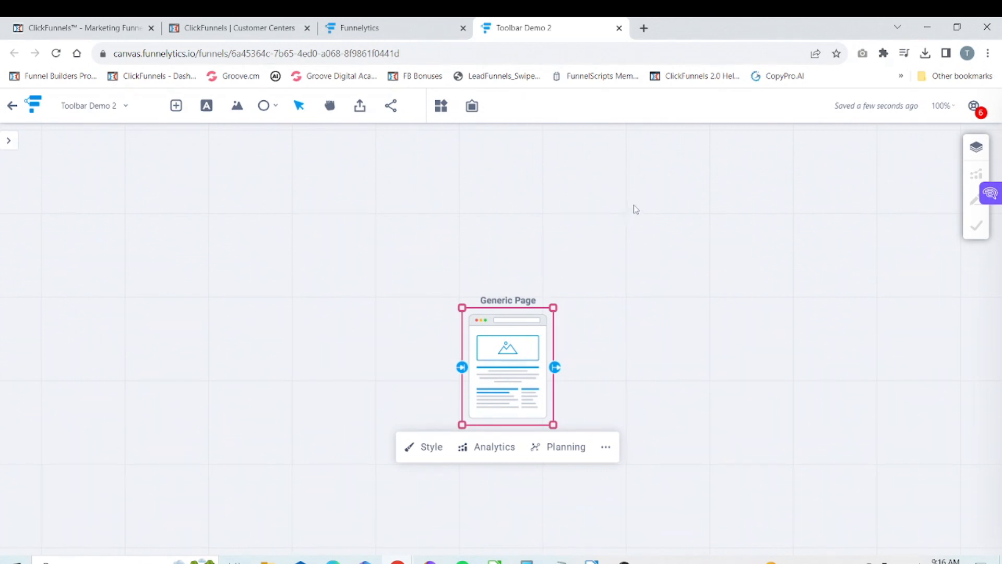
{"action": "left_click", "coordinate": [524, 192]}
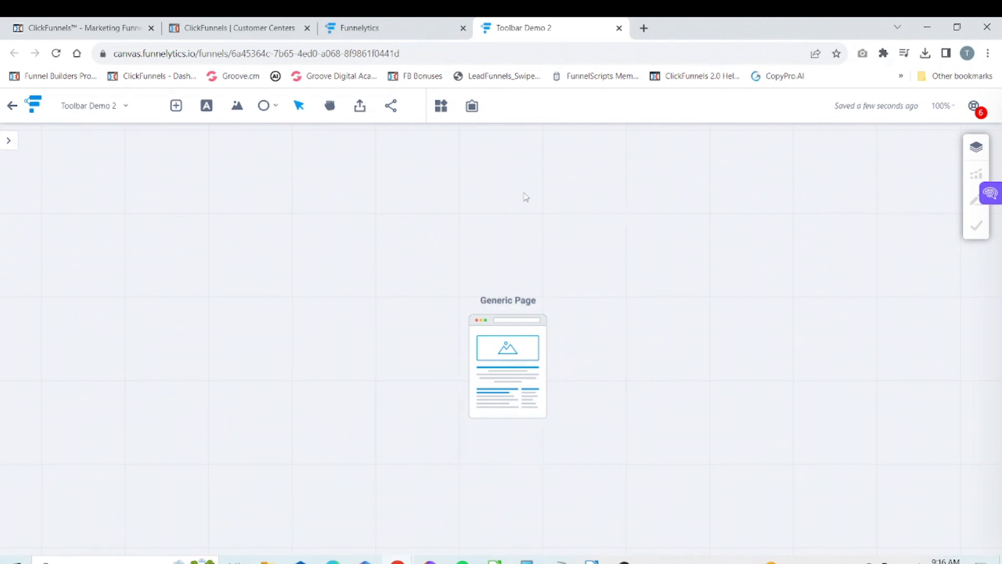
Try to add an image with the image tool and return to the canvas.
{"action": "left_click", "coordinate": [240, 117]}
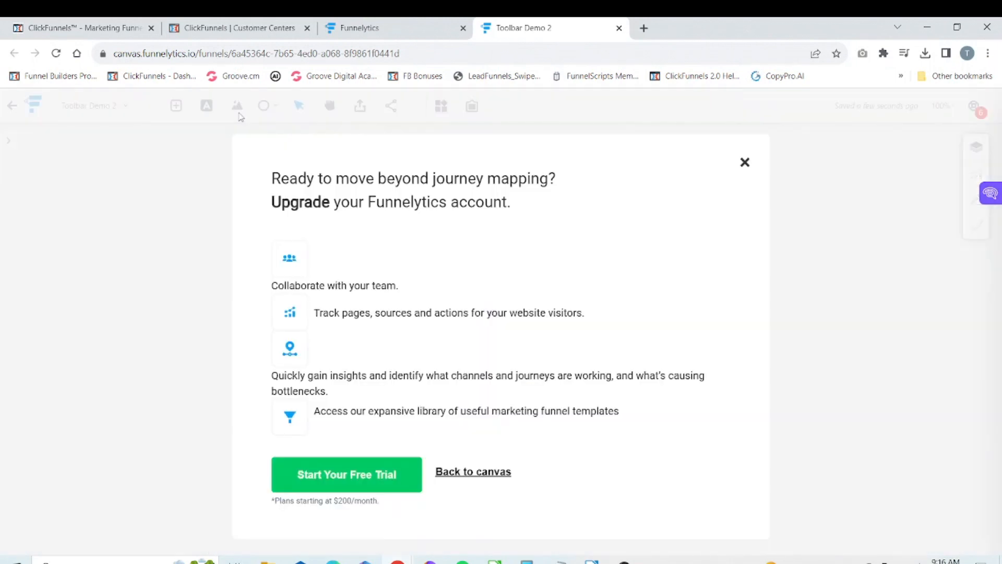
{"action": "left_click", "coordinate": [744, 165]}
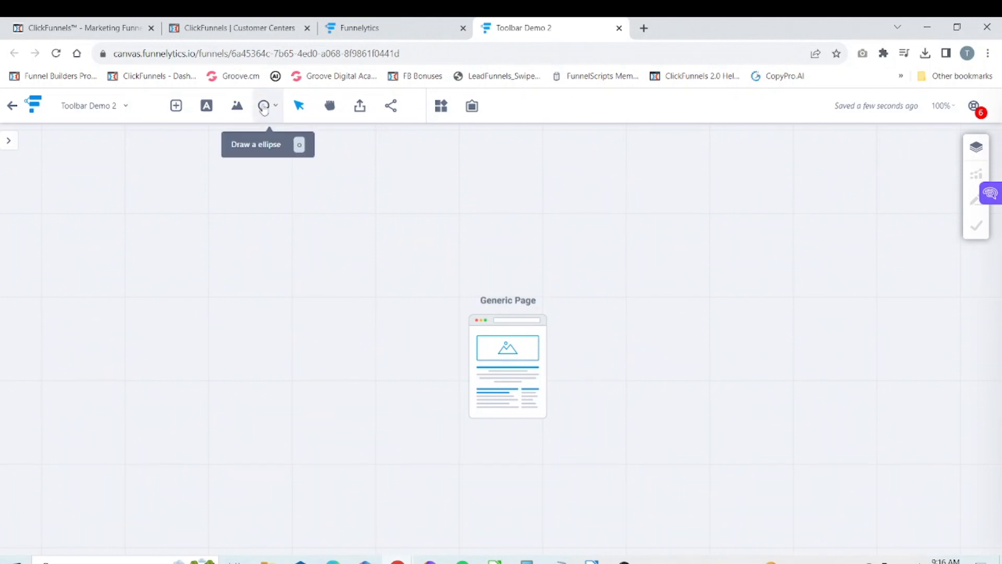
Draw a tall ellipse above and to the left of the Generic Page.
{"action": "left_click", "coordinate": [264, 107]}
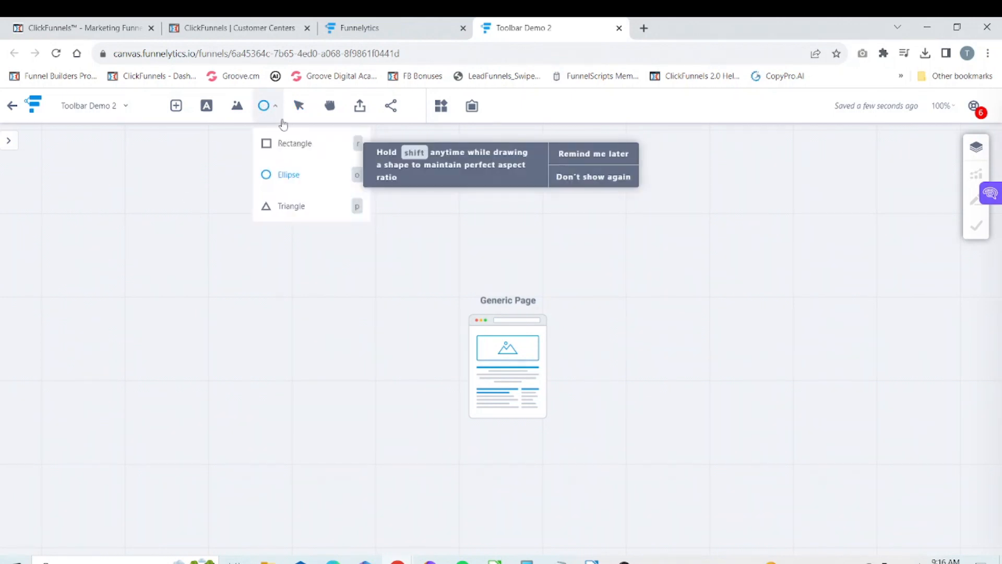
{"action": "left_click", "coordinate": [269, 176]}
{"action": "mouse_move", "coordinate": [267, 171]}
{"action": "left_mouse_down"}
{"action": "mouse_move", "coordinate": [293, 240]}
{"action": "mouse_move", "coordinate": [380, 286]}
{"action": "mouse_move", "coordinate": [335, 322]}
{"action": "mouse_move", "coordinate": [391, 315]}
{"action": "mouse_move", "coordinate": [367, 323]}
{"action": "left_mouse_up"}
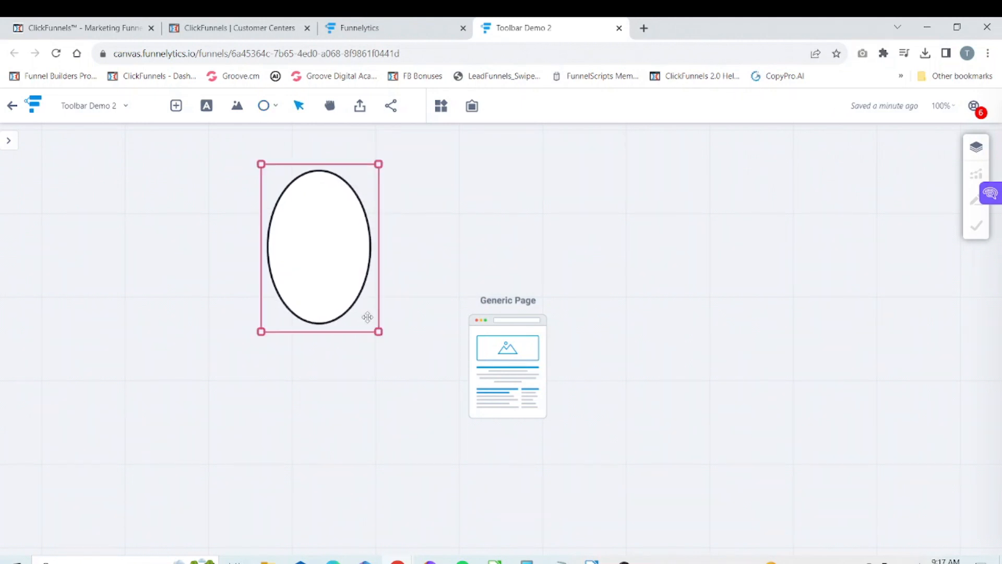
Give the ellipse a blue outline, try a turquoise fill and change the fill to orange.
{"action": "left_click", "coordinate": [309, 306]}
{"action": "left_click", "coordinate": [296, 360]}
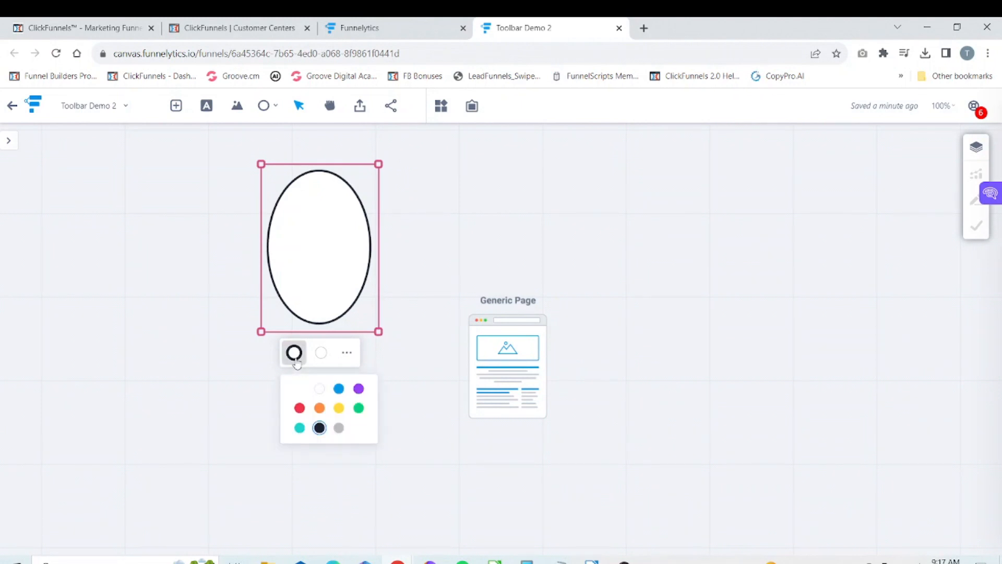
{"action": "left_click", "coordinate": [338, 390]}
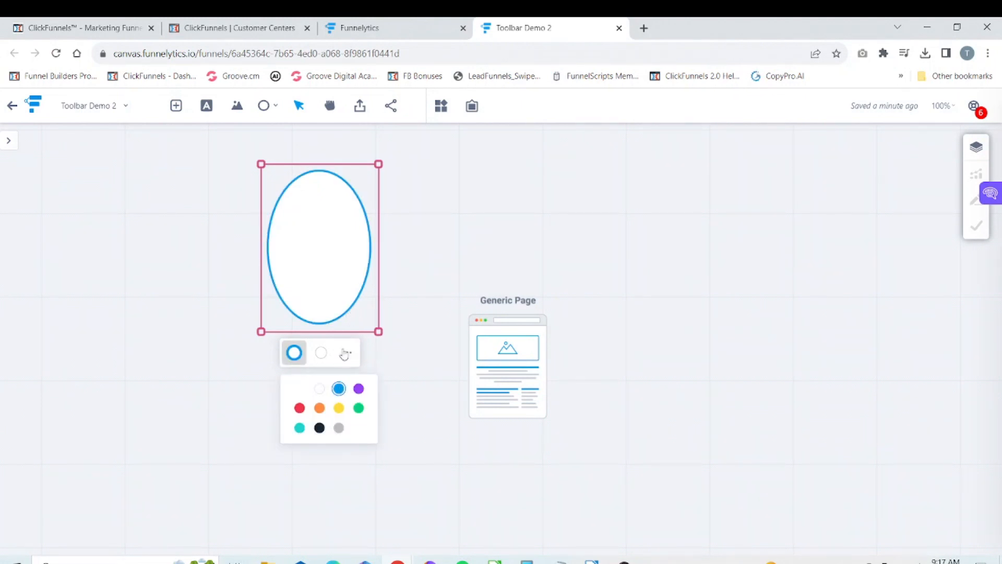
{"action": "left_click", "coordinate": [326, 364]}
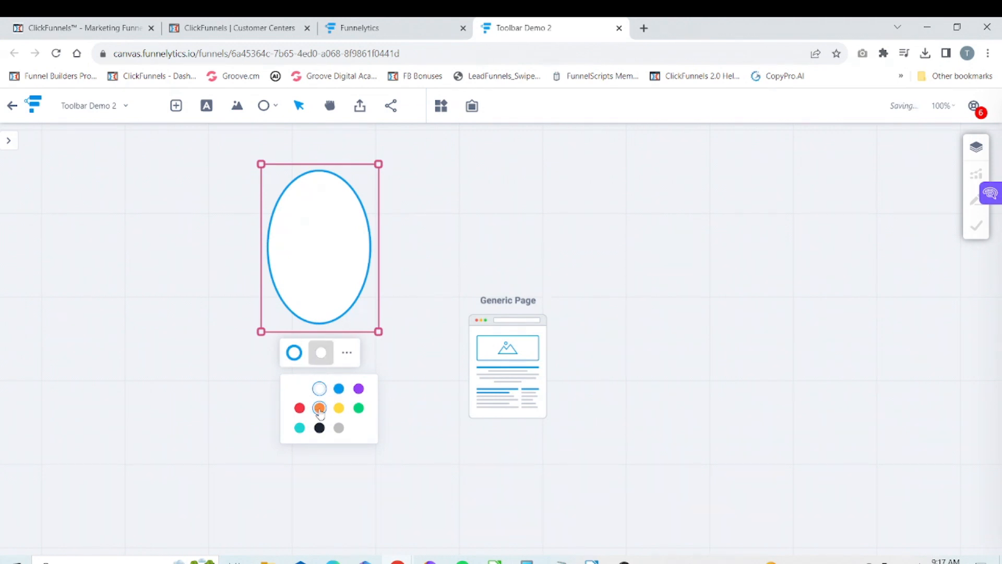
{"action": "left_click", "coordinate": [301, 429]}
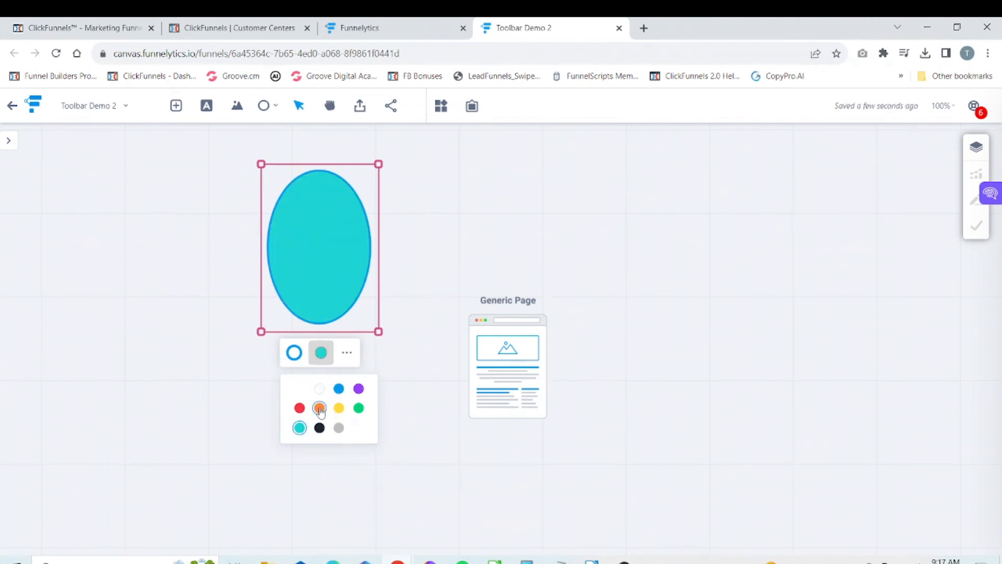
{"action": "left_click", "coordinate": [320, 409]}
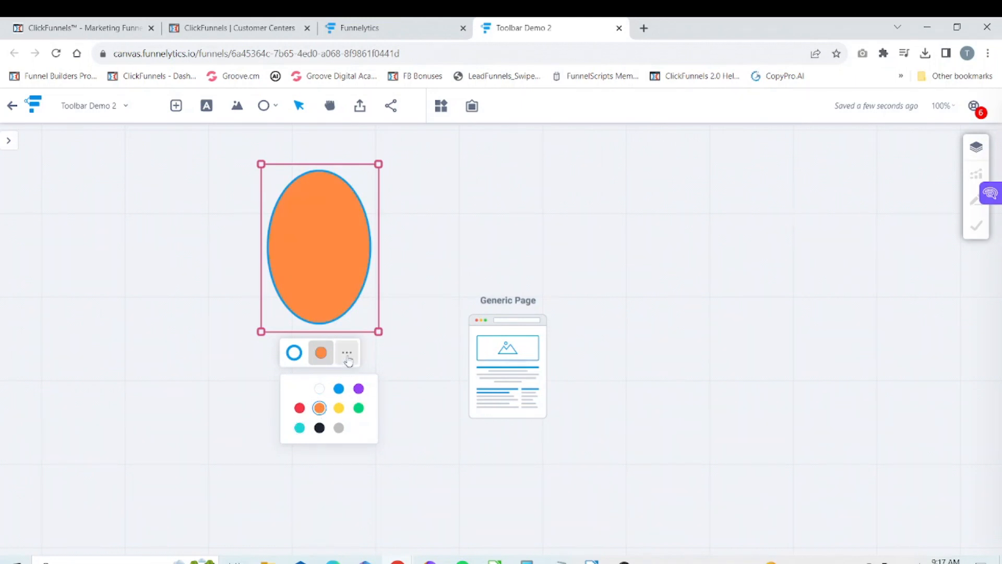
Delete the orange ellipse from the canvas.
{"action": "left_click", "coordinate": [347, 355]}
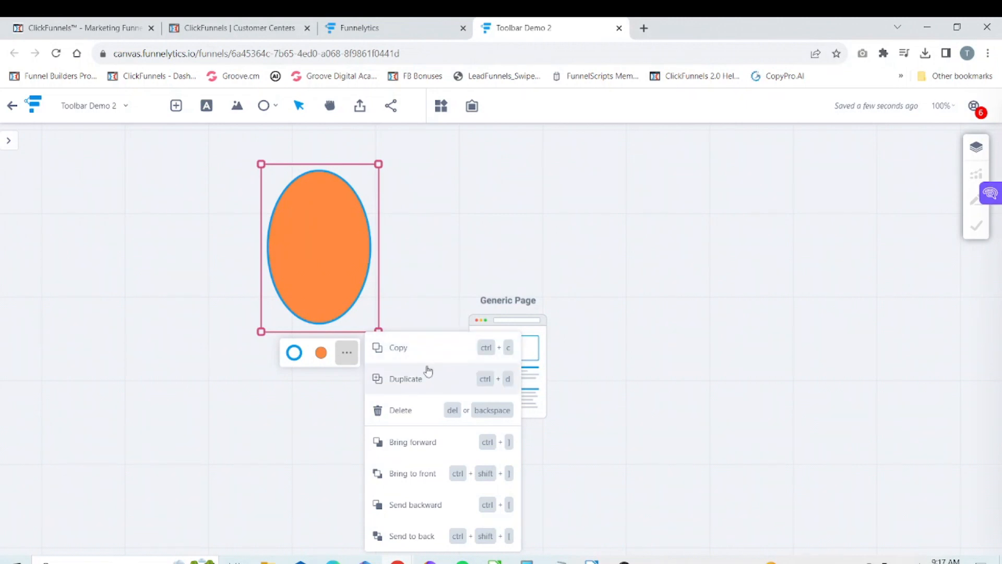
{"action": "left_click", "coordinate": [411, 415]}
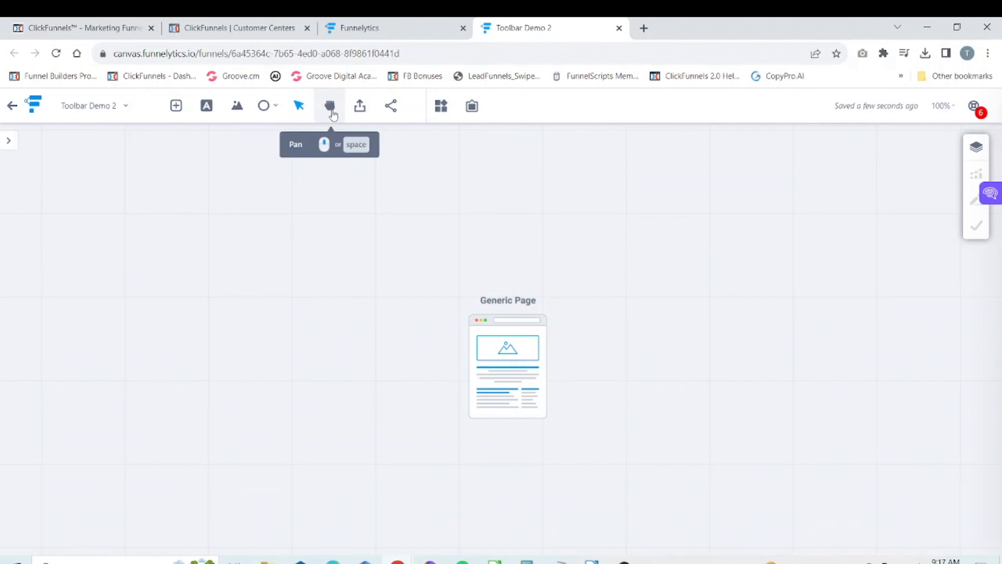
Export the canvas at the basic x2 resolution.
{"action": "left_click", "coordinate": [361, 109]}
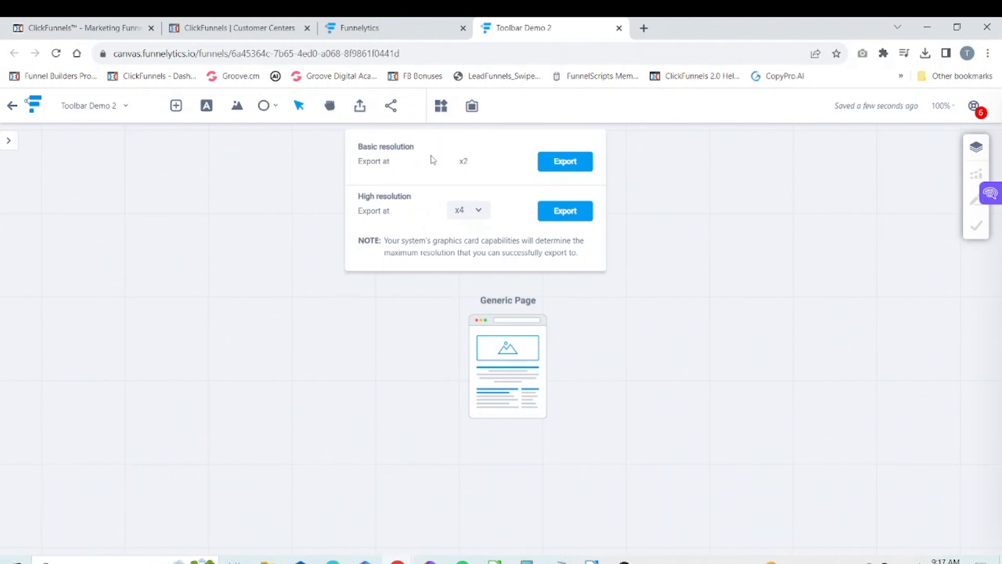
{"action": "left_click", "coordinate": [567, 164]}
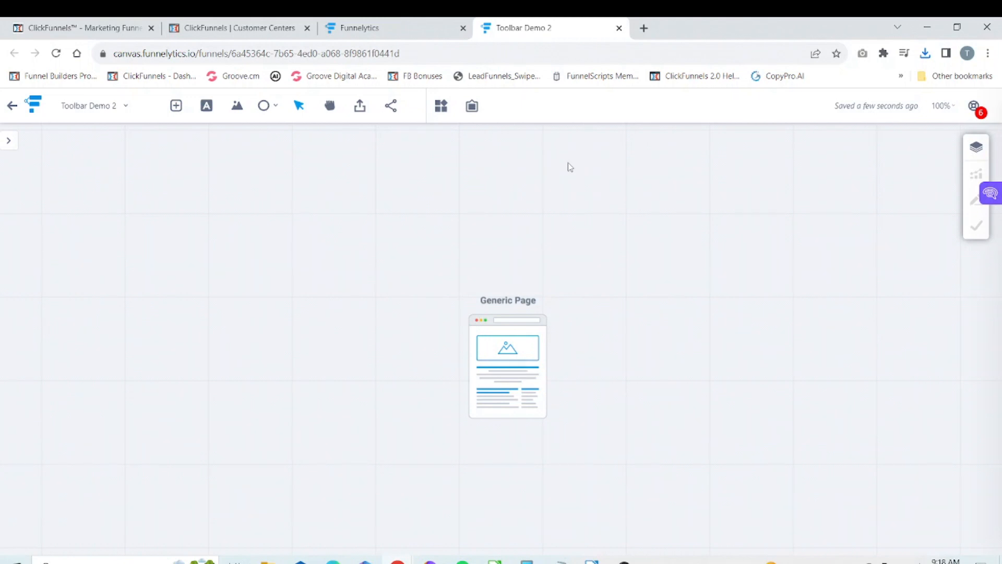
Enable the canvas sharing link, disable it again and close the sharing settings.
{"action": "left_click", "coordinate": [394, 110]}
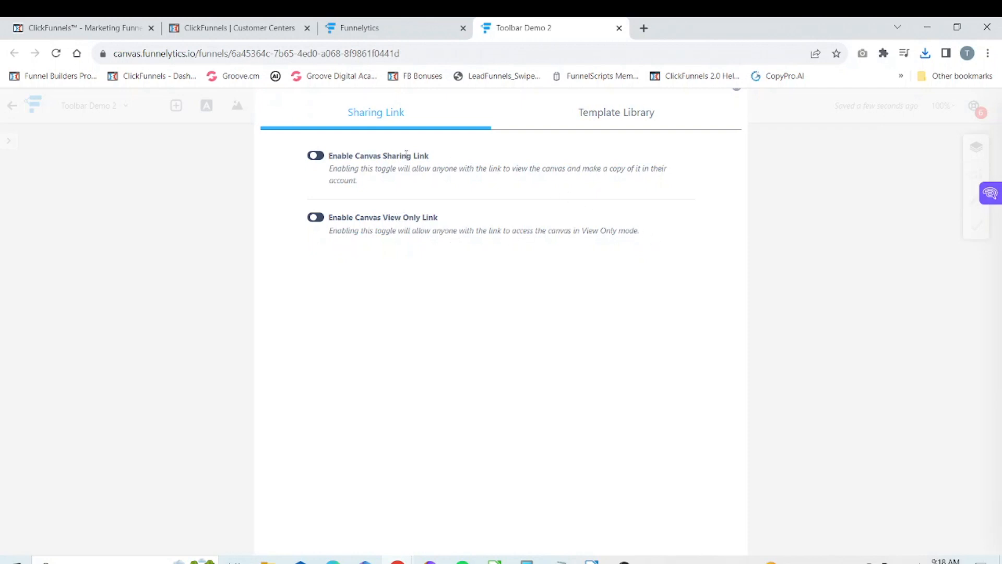
{"action": "left_click", "coordinate": [320, 156]}
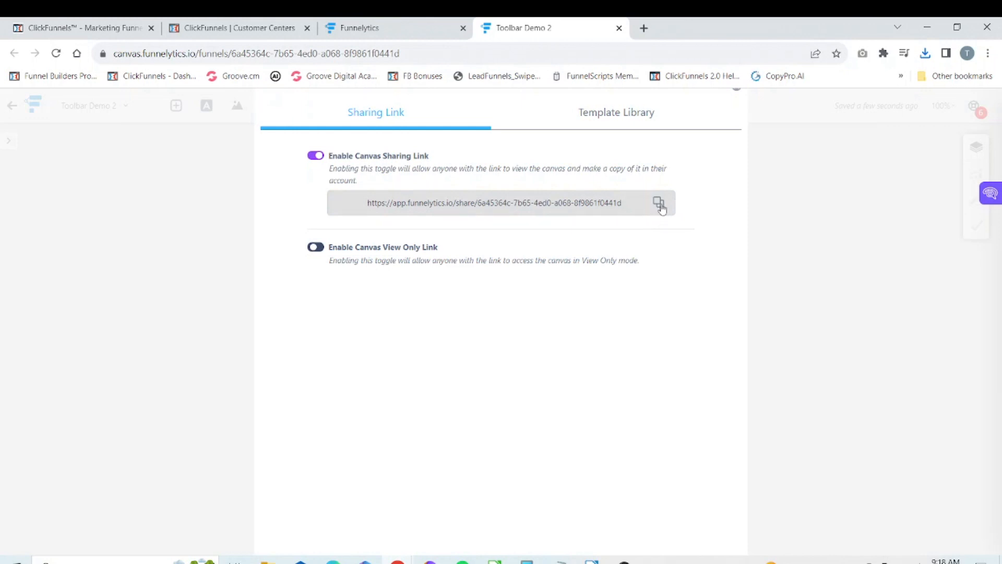
{"action": "left_click", "coordinate": [314, 158]}
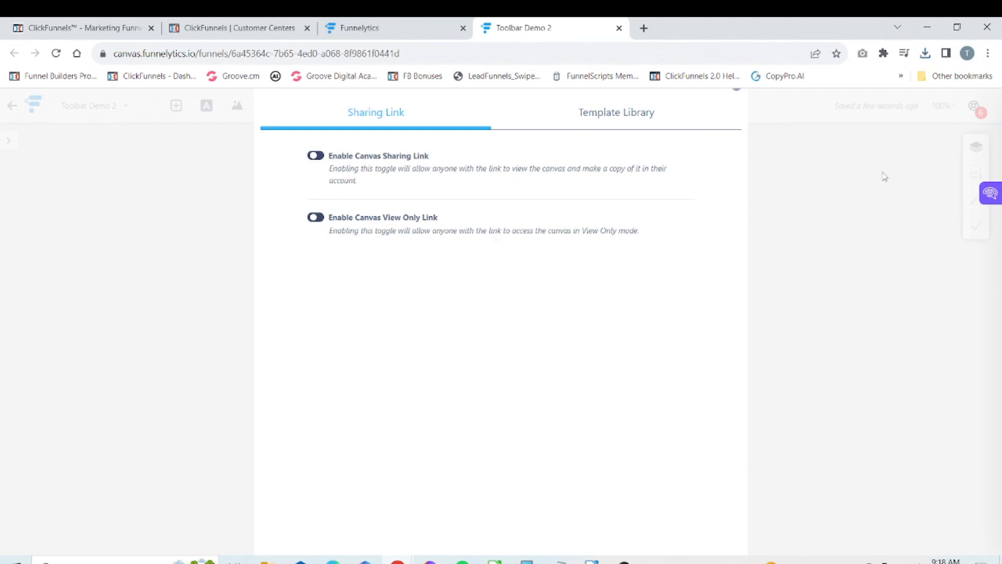
{"action": "triple_click", "coordinate": [743, 164]}
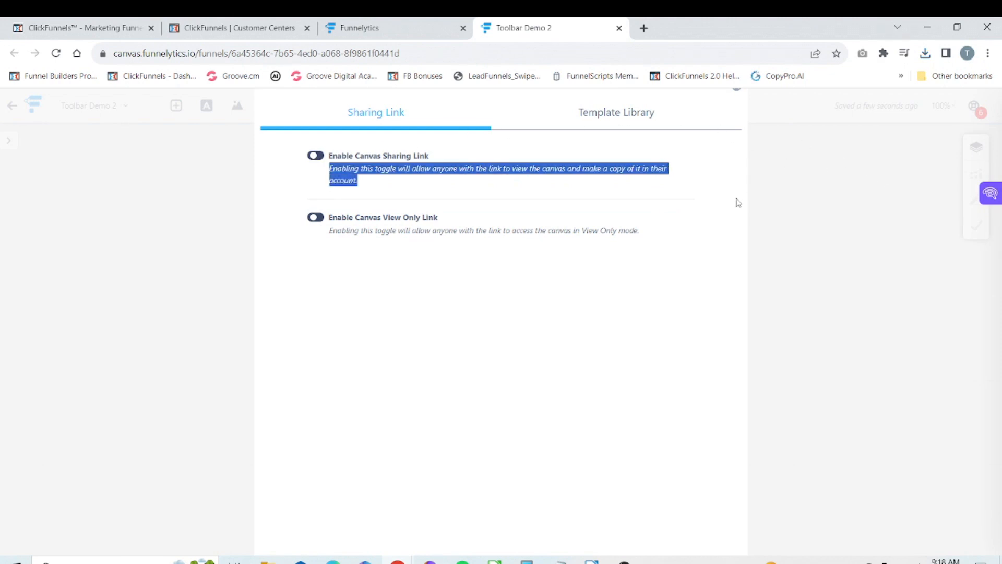
{"action": "left_click", "coordinate": [737, 94]}
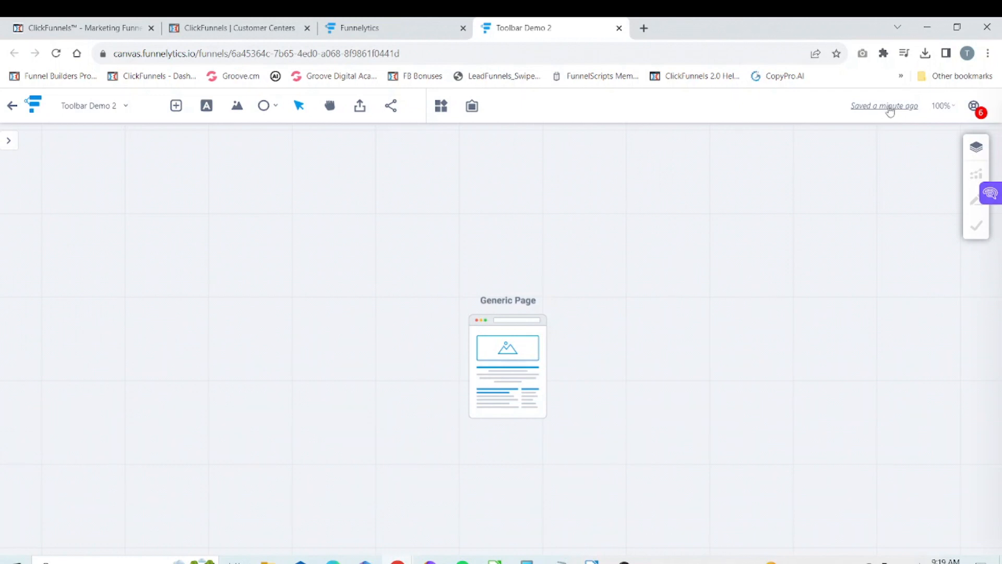
Try the canvas zoom options by zooming in, zooming out and fitting to the screen, and finish at 100%.
{"action": "left_click", "coordinate": [942, 106]}
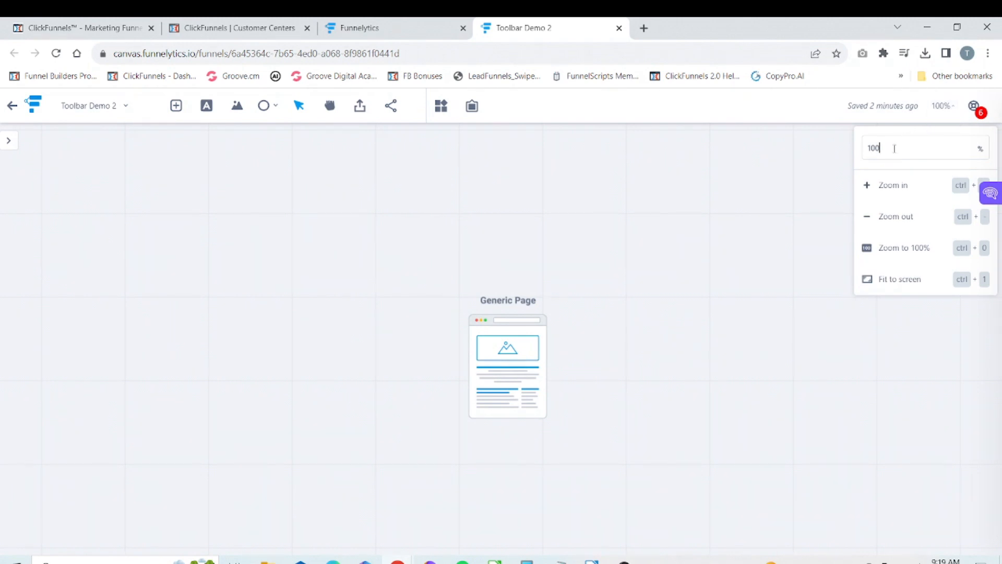
{"action": "left_click", "coordinate": [890, 197]}
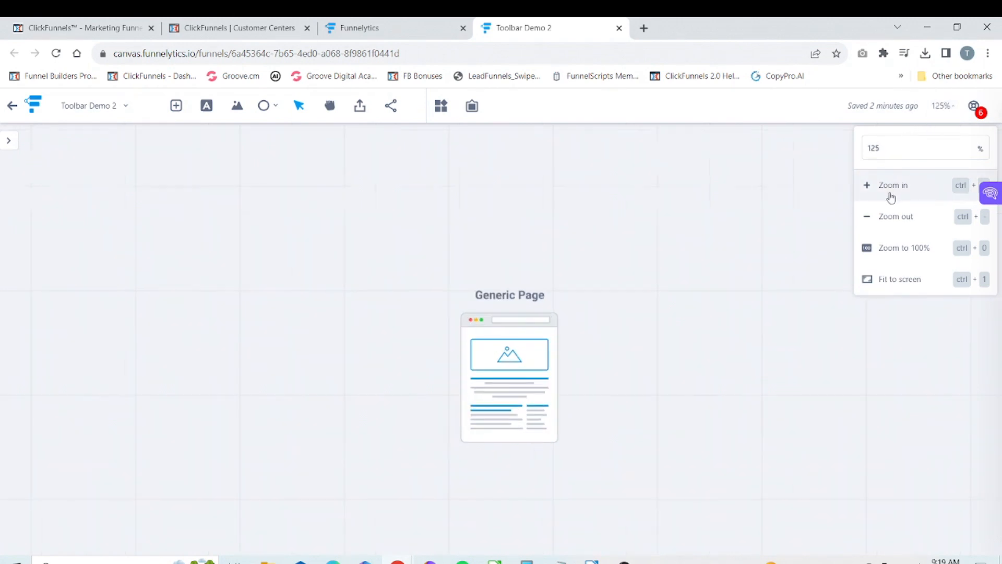
{"action": "left_click", "coordinate": [891, 226]}
{"action": "left_click", "coordinate": [891, 225]}
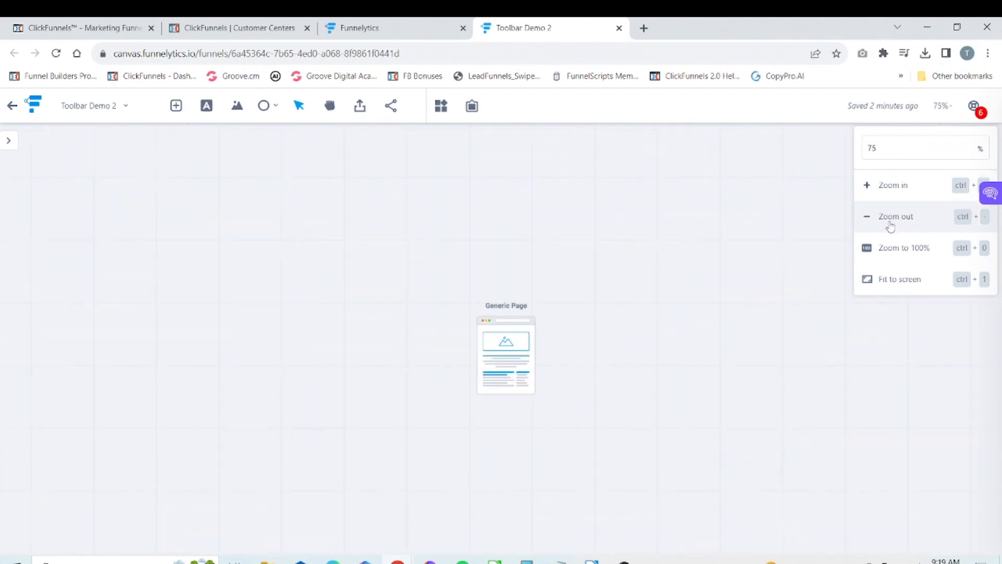
{"action": "left_click", "coordinate": [895, 252]}
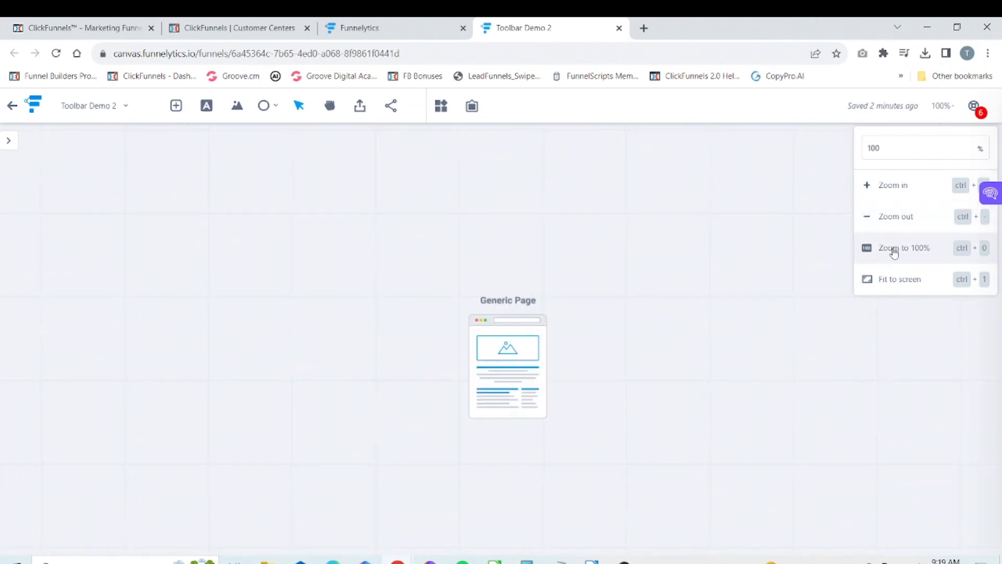
{"action": "left_click", "coordinate": [894, 283]}
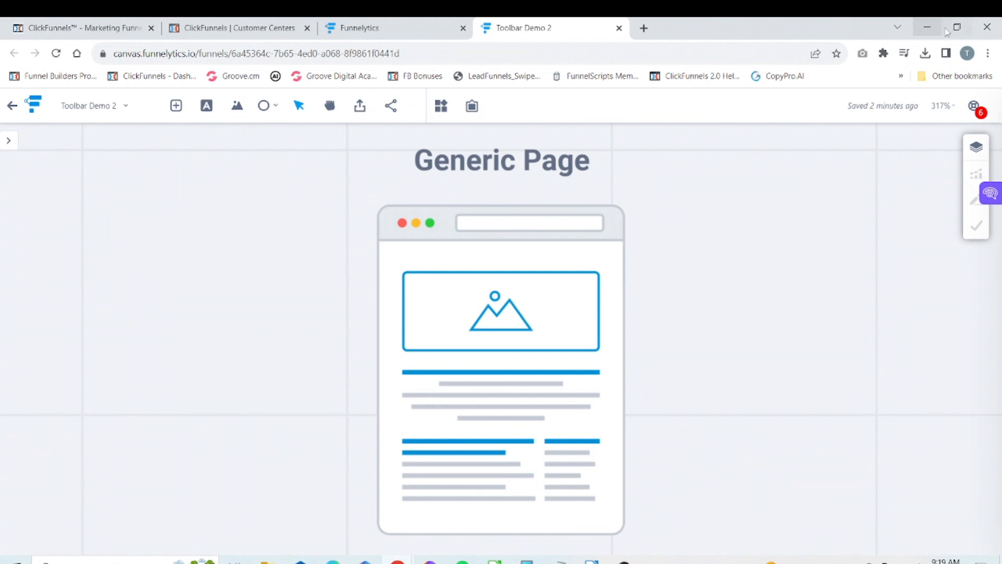
{"action": "left_click", "coordinate": [945, 107]}
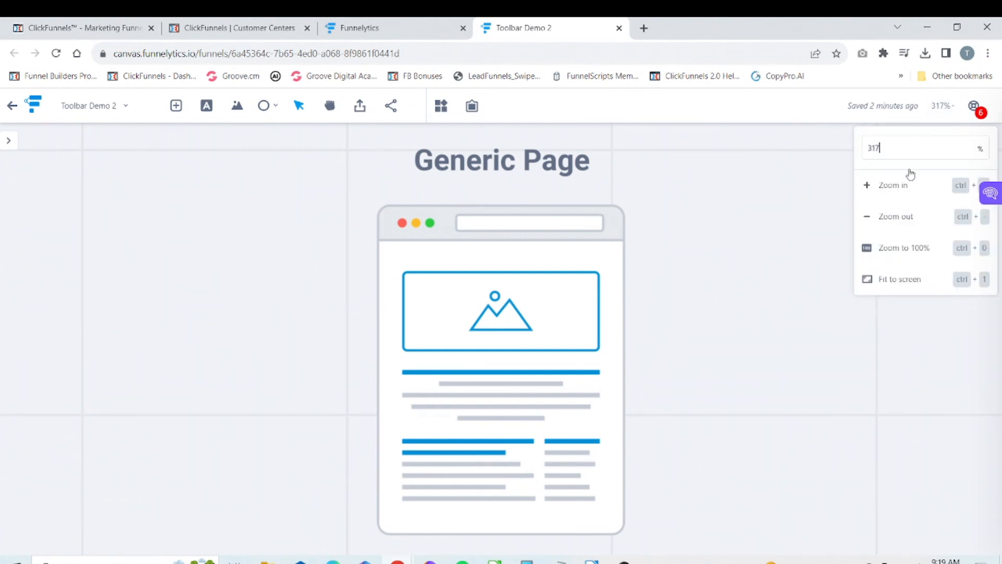
{"action": "left_click", "coordinate": [914, 246]}
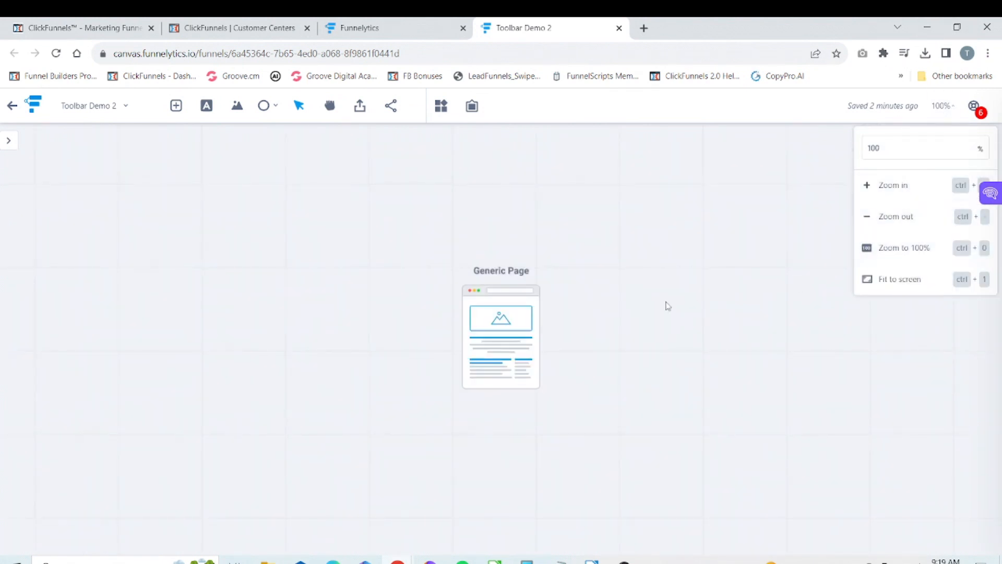
{"action": "left_click", "coordinate": [658, 262]}
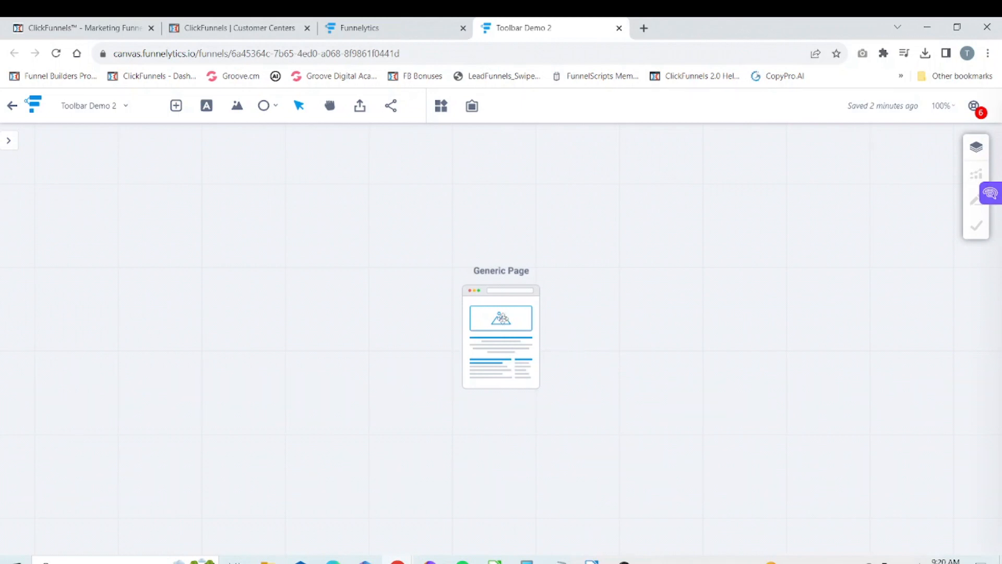
Change the Generic Page element's label to "My Amazing Icon" in its style settings.
{"action": "left_click", "coordinate": [502, 318]}
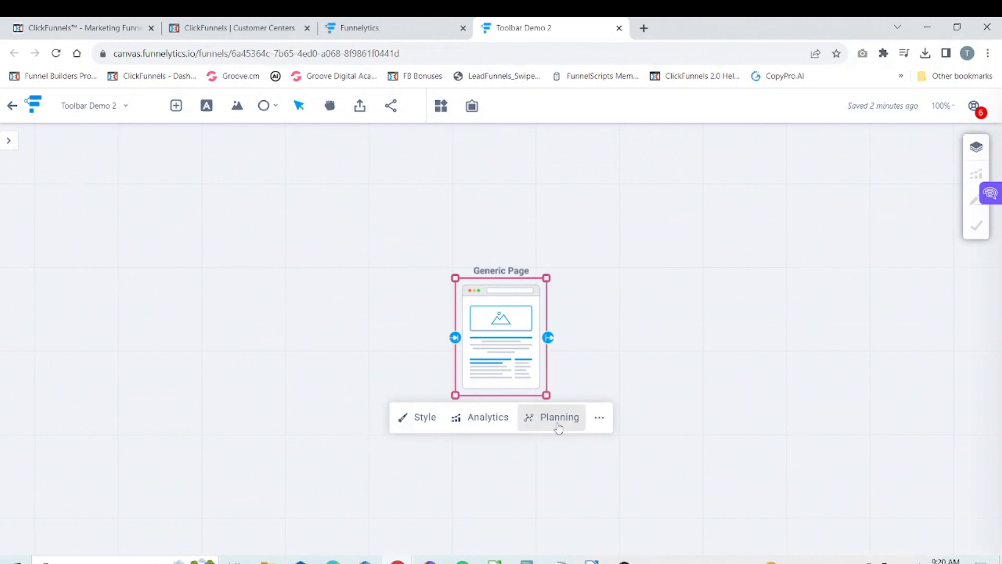
{"action": "left_click", "coordinate": [417, 419]}
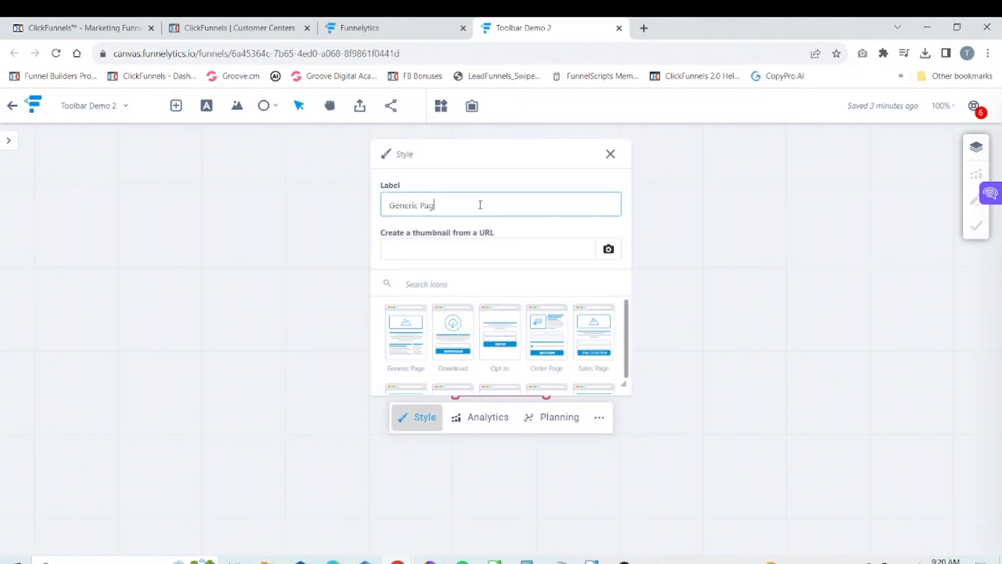
{"action": "key", "text": "BackSpace"}
{"action": "key", "text": "BackSpace"}
{"action": "key", "text": "BackSpace"}
{"action": "key", "text": "BackSpace"}
{"action": "key", "text": "BackSpace"}
{"action": "key", "text": "BackSpace"}
{"action": "key", "text": "BackSpace"}
{"action": "key", "text": "BackSpace"}
{"action": "key", "text": "BackSpace"}
{"action": "key", "text": "BackSpace"}
{"action": "key", "text": "BackSpace"}
{"action": "type", "text": "My Amazing Icon"}
{"action": "left_click", "coordinate": [661, 293]}
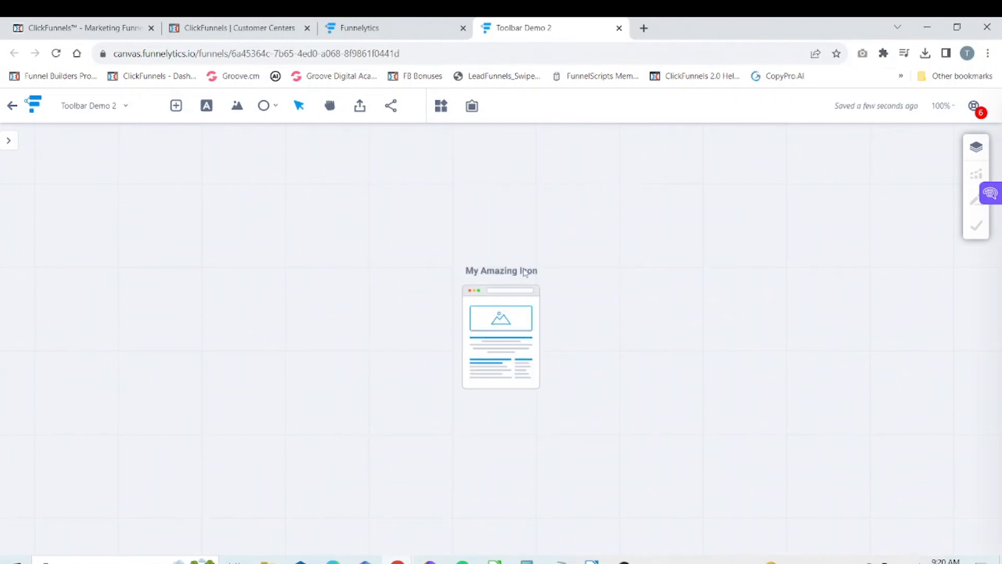
Change the My Amazing Icon element's page icon to Opt In in its style settings.
{"action": "left_click", "coordinate": [504, 321]}
{"action": "left_click", "coordinate": [504, 321]}
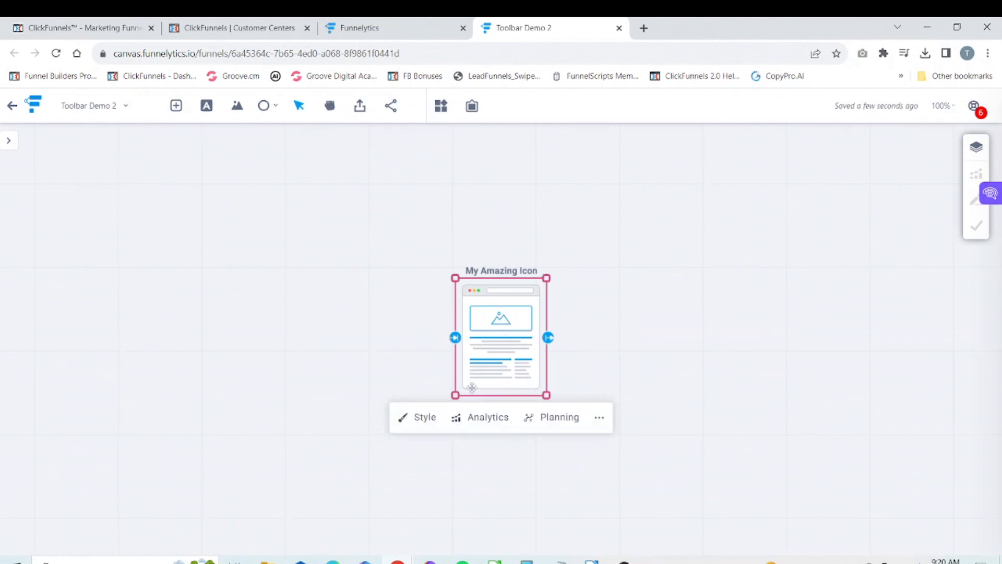
{"action": "left_click", "coordinate": [430, 424]}
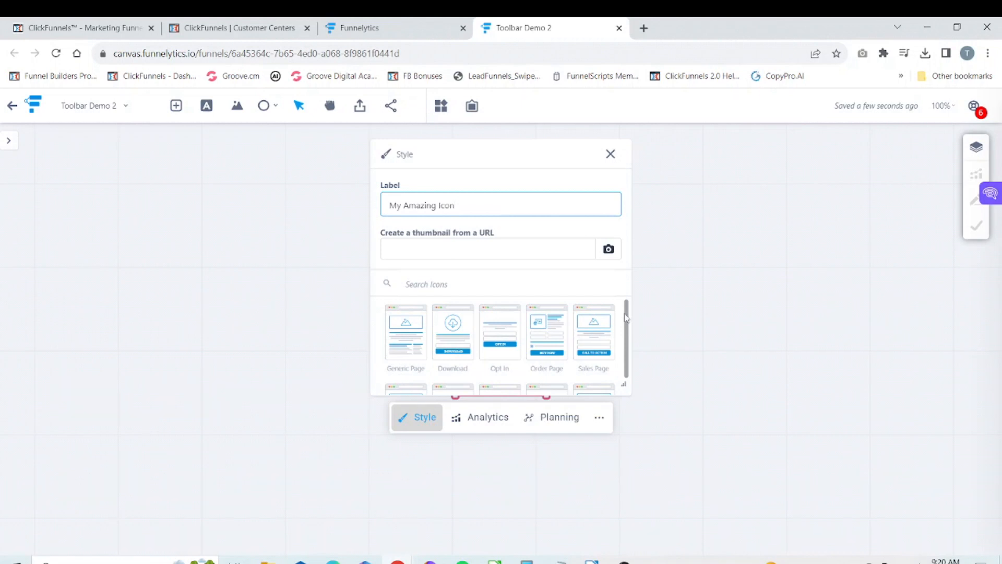
{"action": "left_click", "coordinate": [498, 341]}
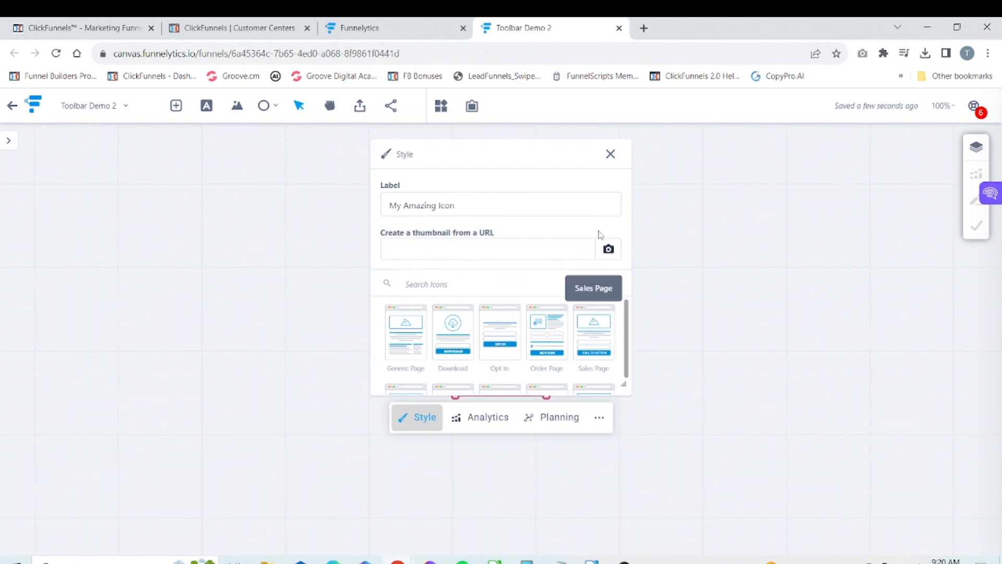
{"action": "left_click", "coordinate": [610, 154]}
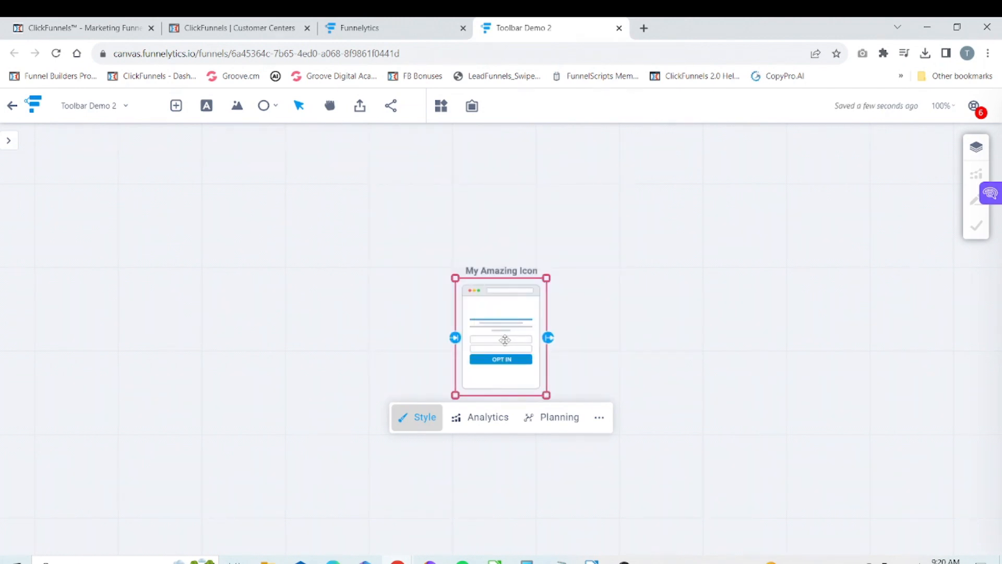
Review the style settings of the My Amazing Icon element, close them and deselect the element.
{"action": "left_click", "coordinate": [433, 421]}
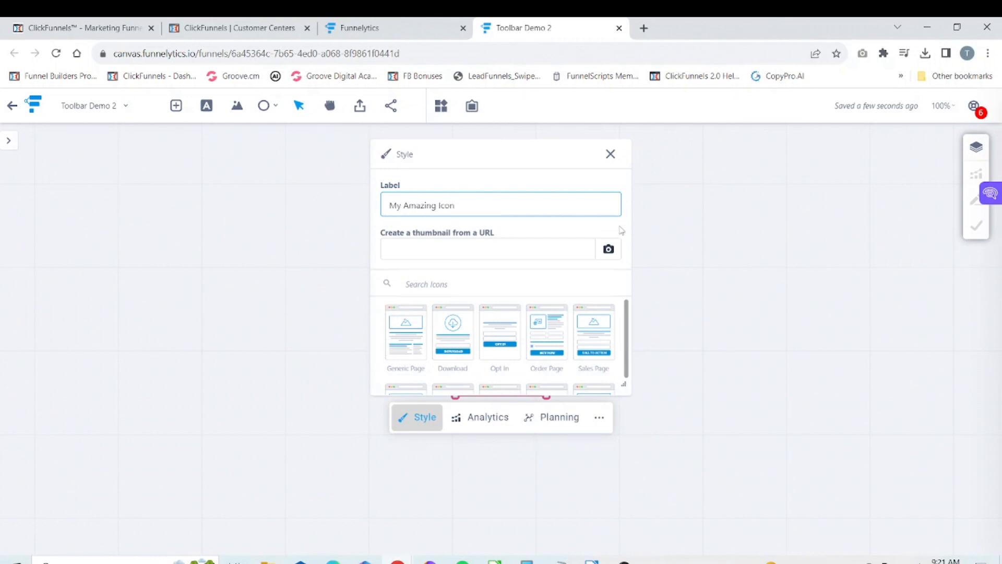
{"action": "left_click", "coordinate": [612, 156]}
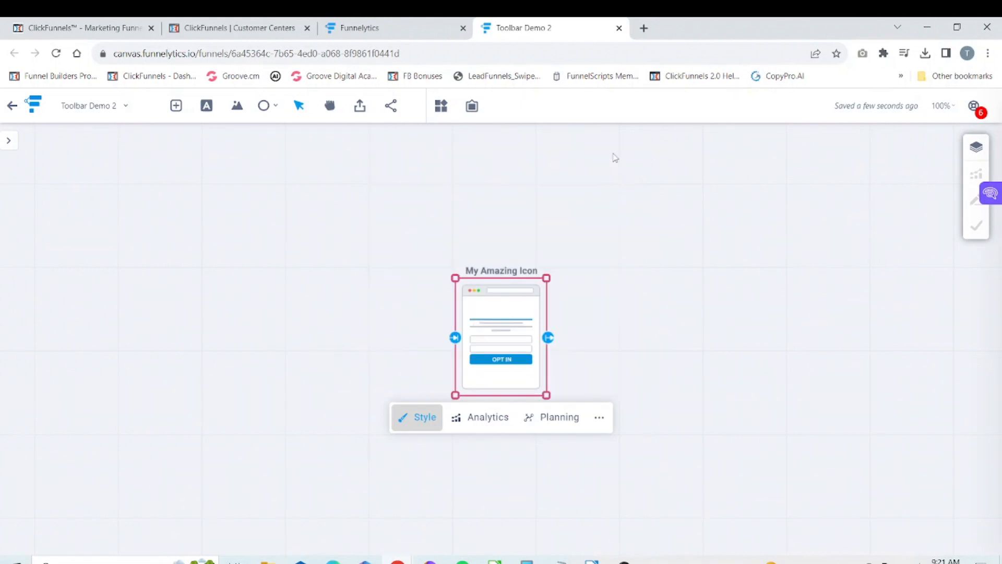
{"action": "left_click", "coordinate": [669, 347]}
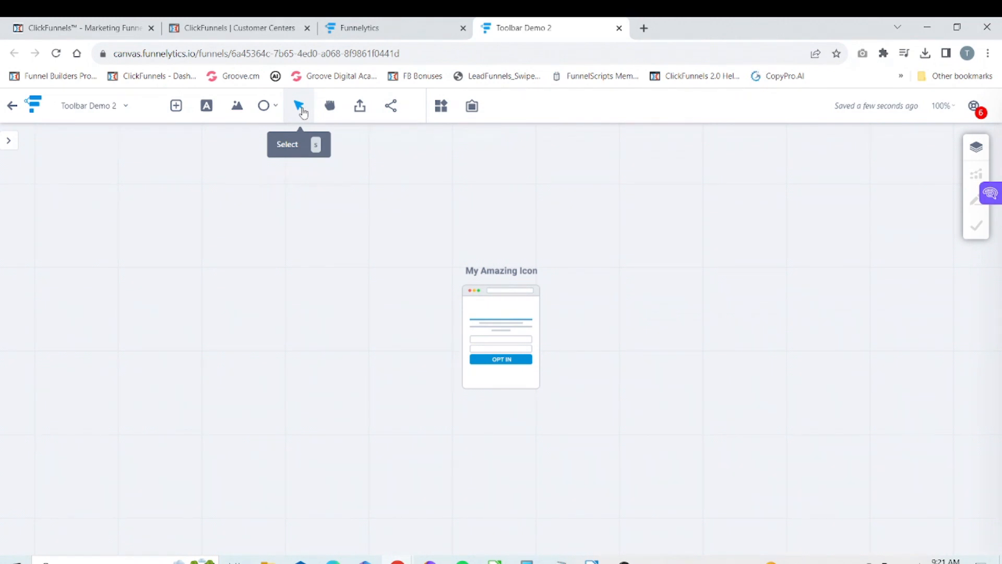
Move the My Amazing Icon element slightly up and to the left on the canvas using the Select tool.
{"action": "left_click", "coordinate": [331, 108]}
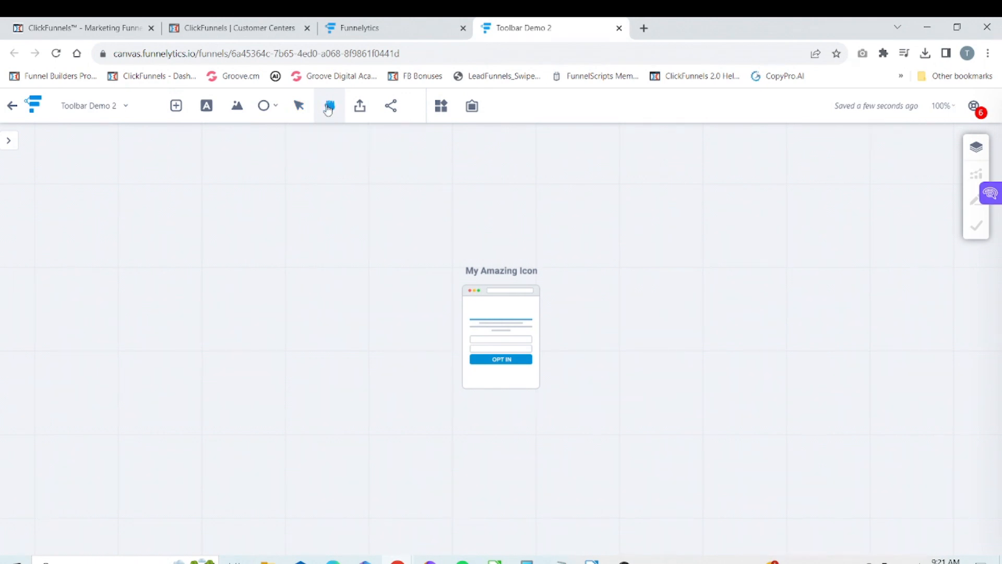
{"action": "left_click", "coordinate": [302, 110]}
{"action": "left_click_drag", "start_coordinate": [486, 320], "coordinate": [441, 302]}
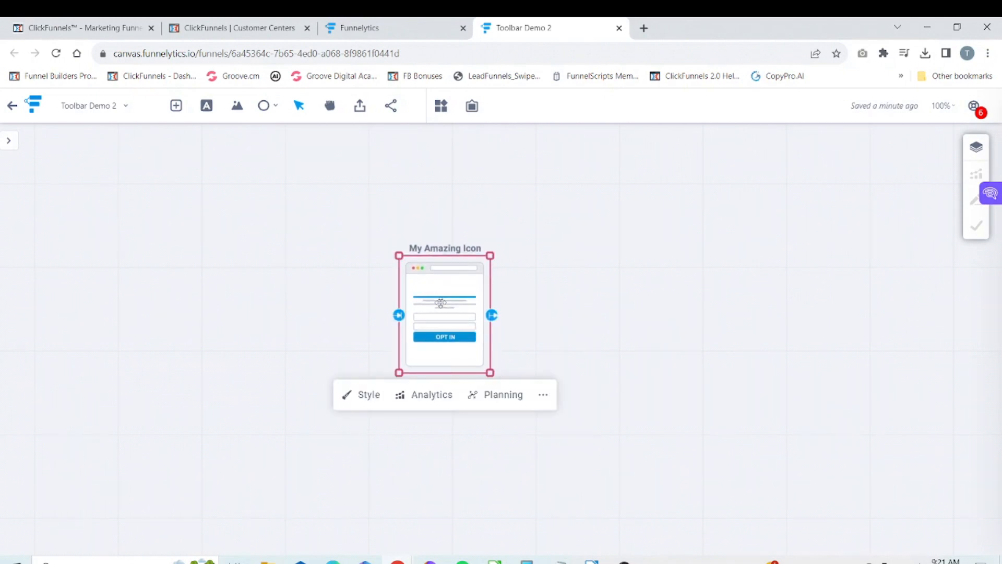
{"action": "left_click", "coordinate": [613, 261]}
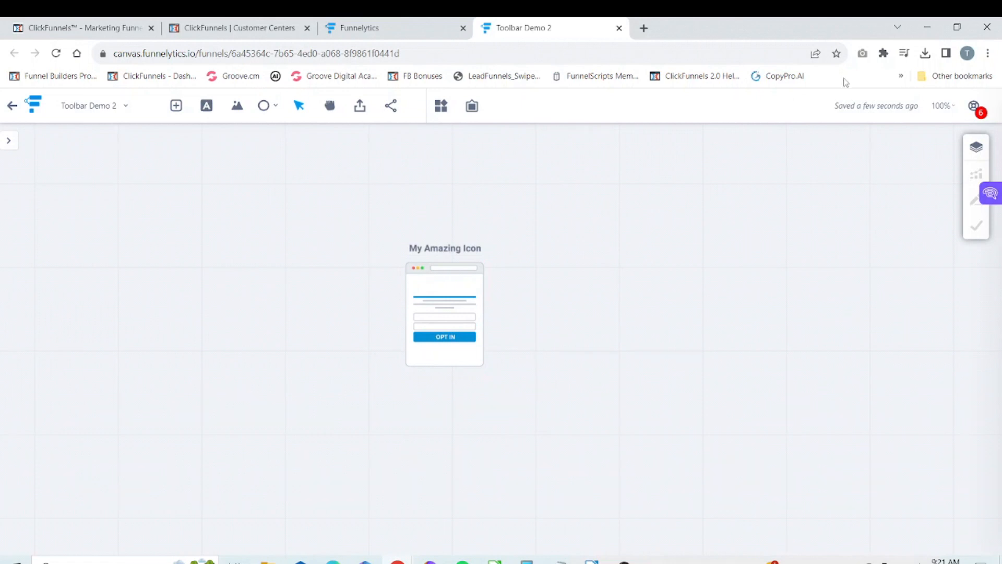
Try the canvas zoom by zooming in to 125%, out to 25%, back in to 75% and resetting it to 100%.
{"action": "left_click", "coordinate": [943, 110]}
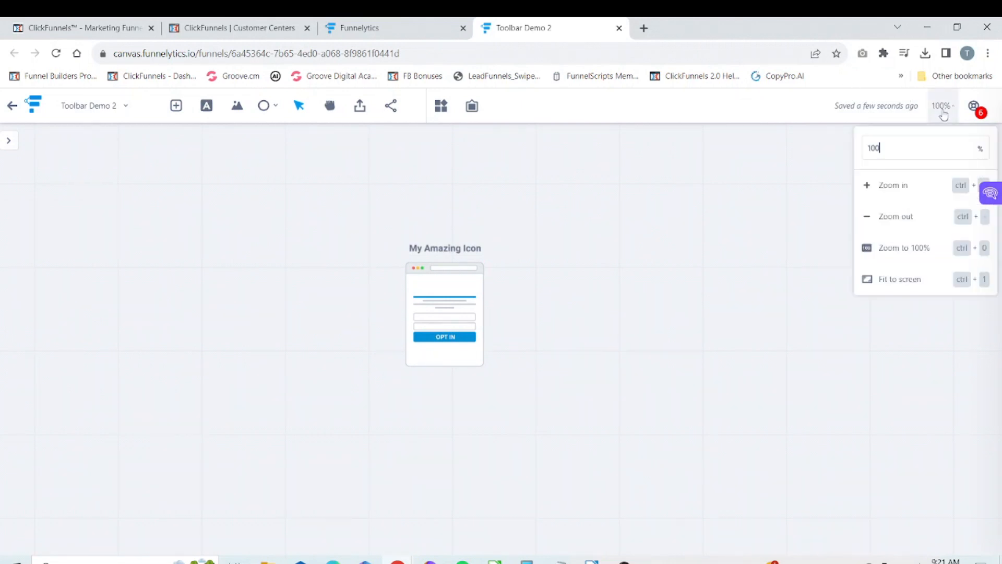
{"action": "left_click", "coordinate": [893, 186]}
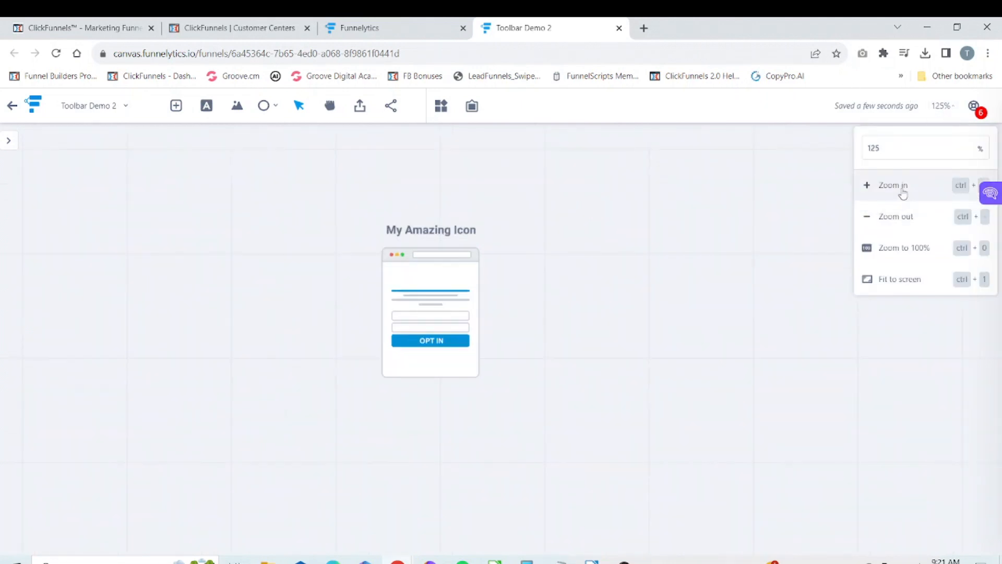
{"action": "left_click", "coordinate": [893, 222]}
{"action": "left_click", "coordinate": [894, 223]}
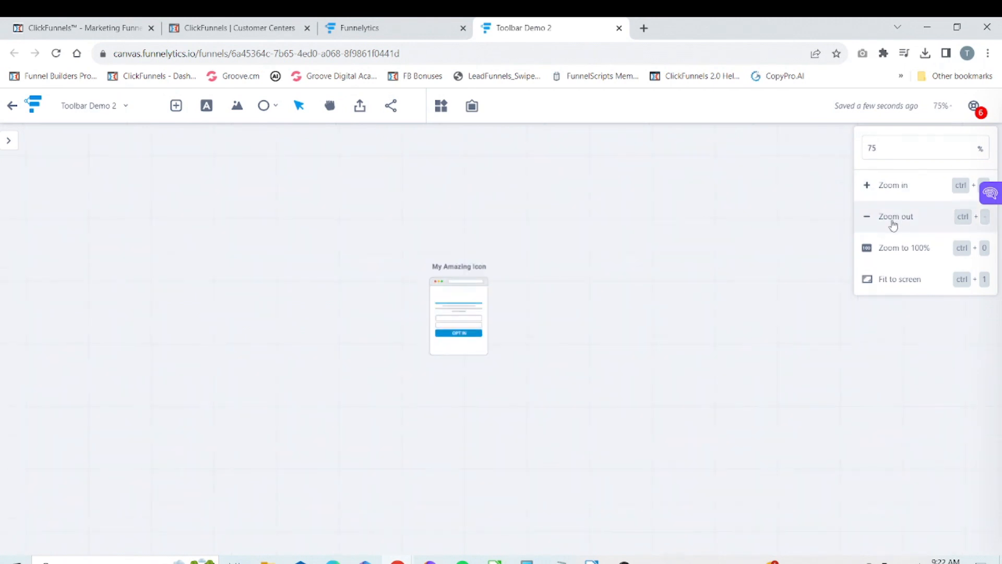
{"action": "left_click", "coordinate": [893, 223]}
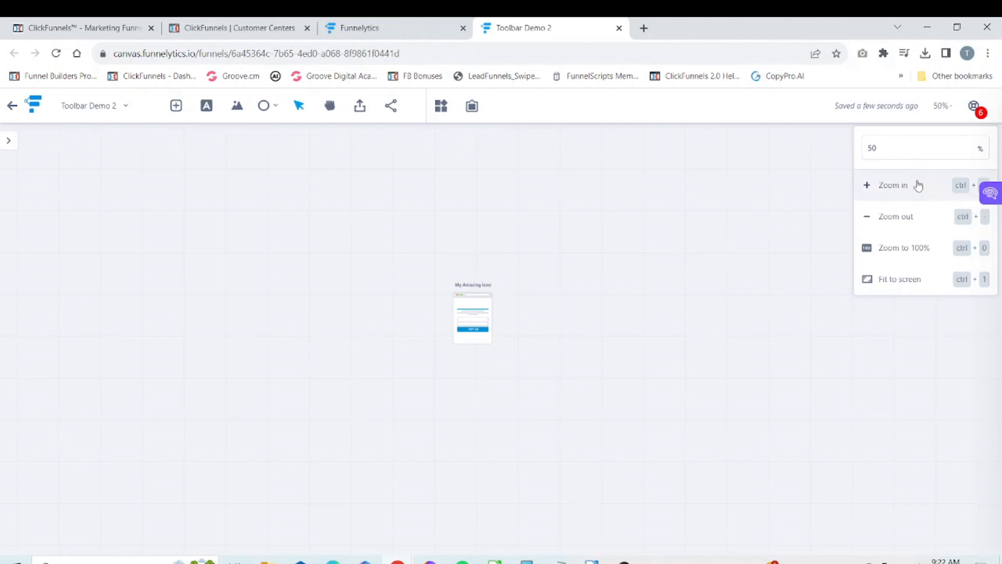
{"action": "left_click", "coordinate": [903, 216]}
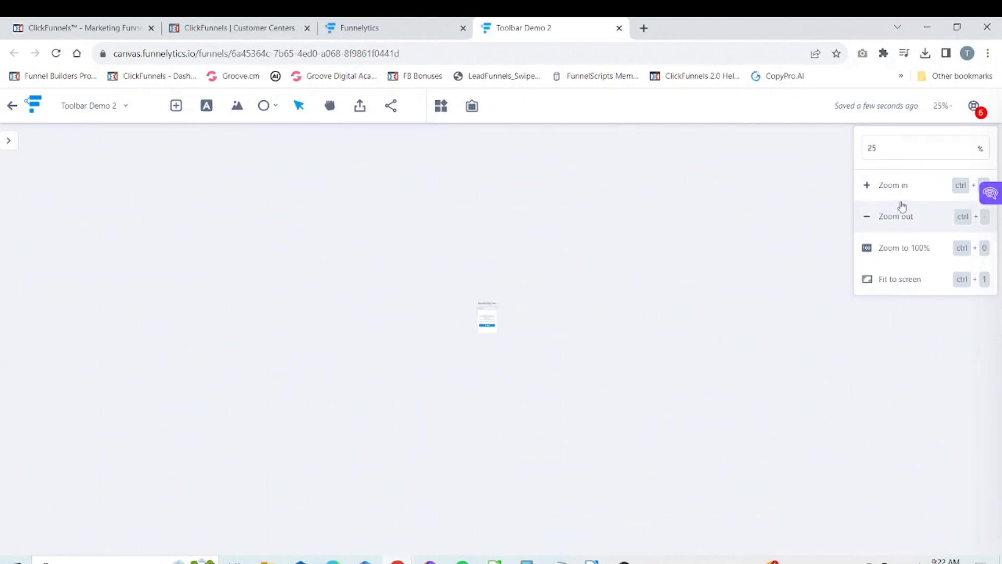
{"action": "left_click", "coordinate": [902, 186]}
{"action": "left_click", "coordinate": [901, 186]}
{"action": "left_click", "coordinate": [685, 263]}
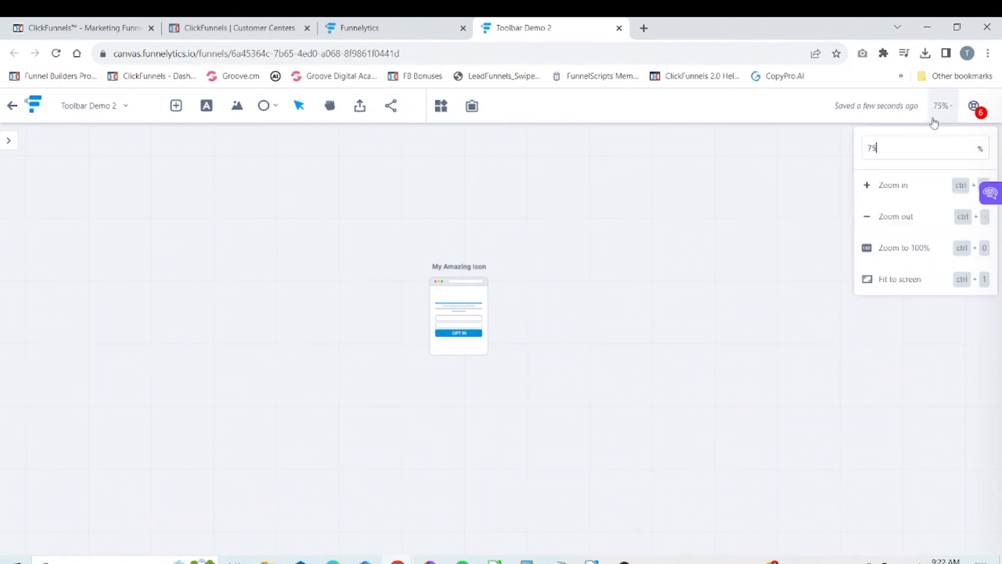
{"action": "left_click", "coordinate": [889, 247]}
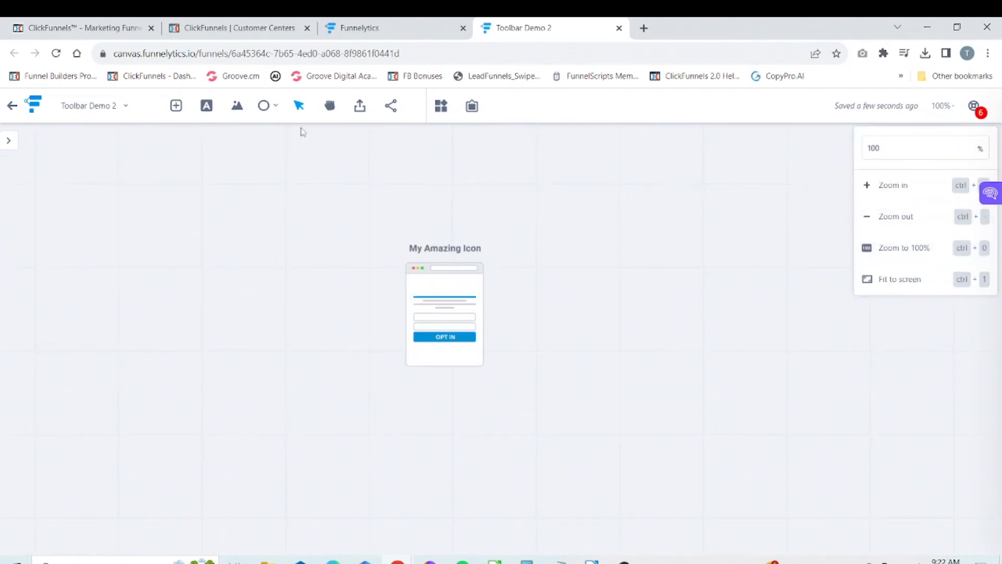
Pan the canvas down, left and back right with the Hand tool to shift the visible area.
{"action": "left_click", "coordinate": [330, 106]}
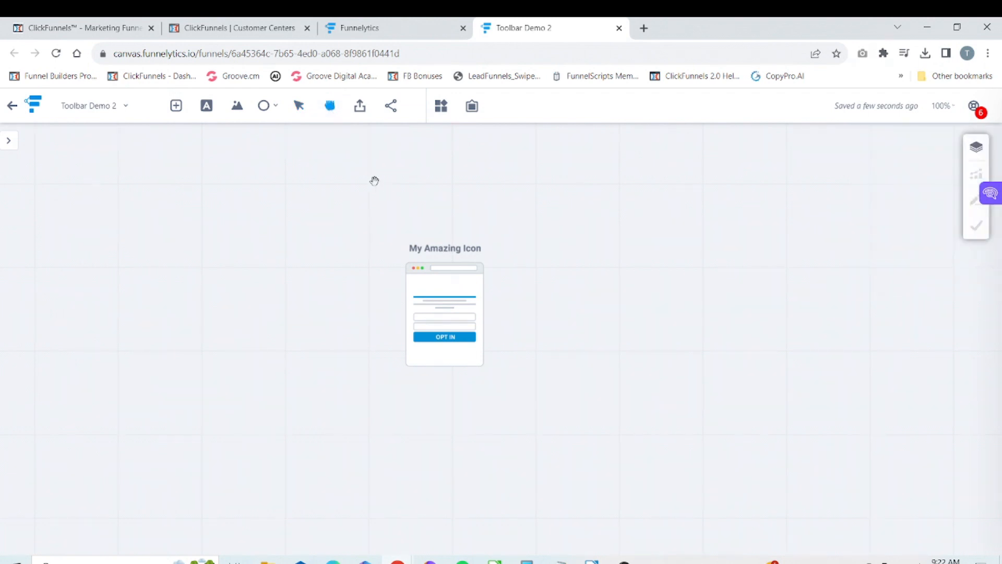
{"action": "left_click_drag", "start_coordinate": [393, 197], "coordinate": [395, 220]}
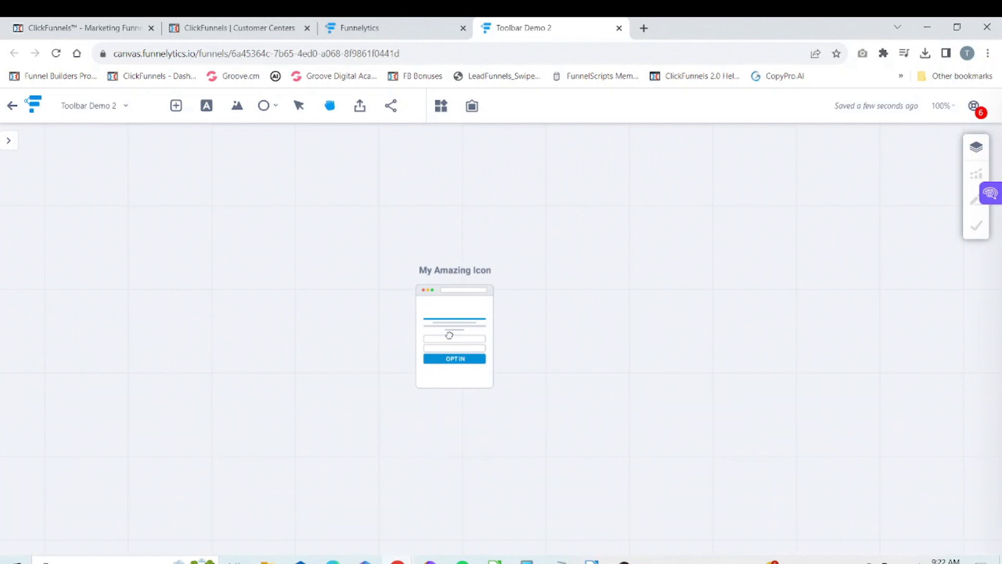
{"action": "left_click_drag", "start_coordinate": [449, 335], "coordinate": [266, 340]}
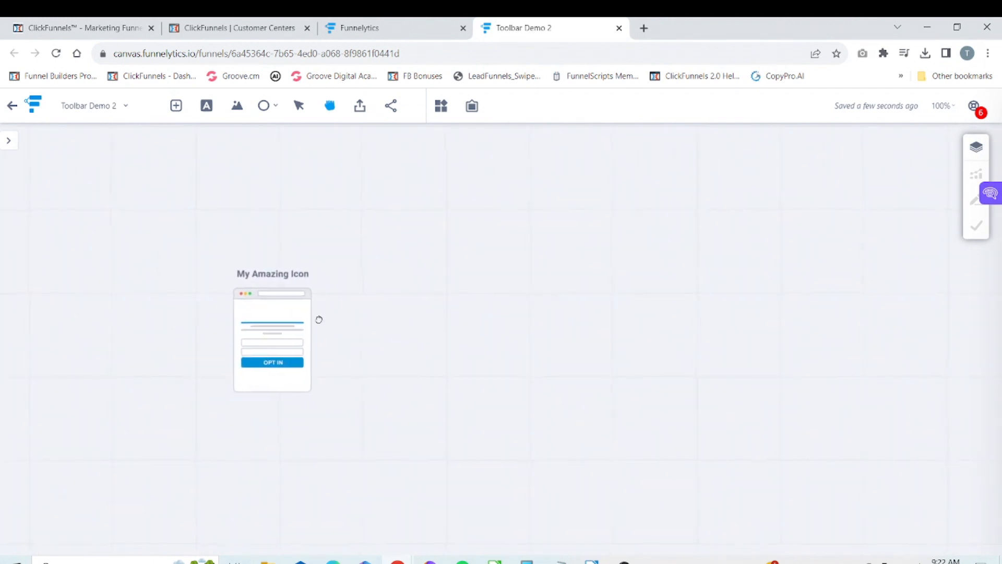
{"action": "left_click_drag", "start_coordinate": [317, 320], "coordinate": [468, 337]}
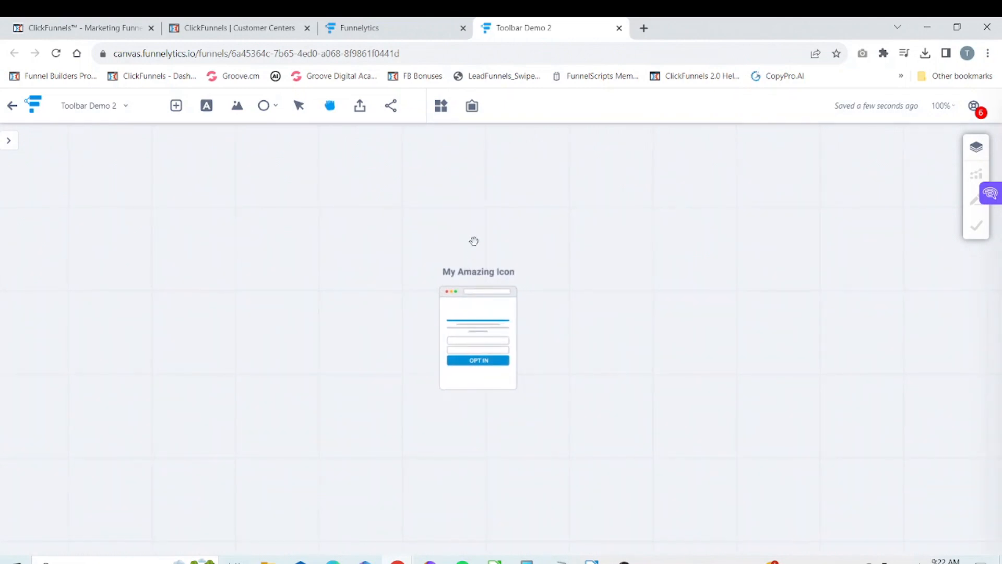